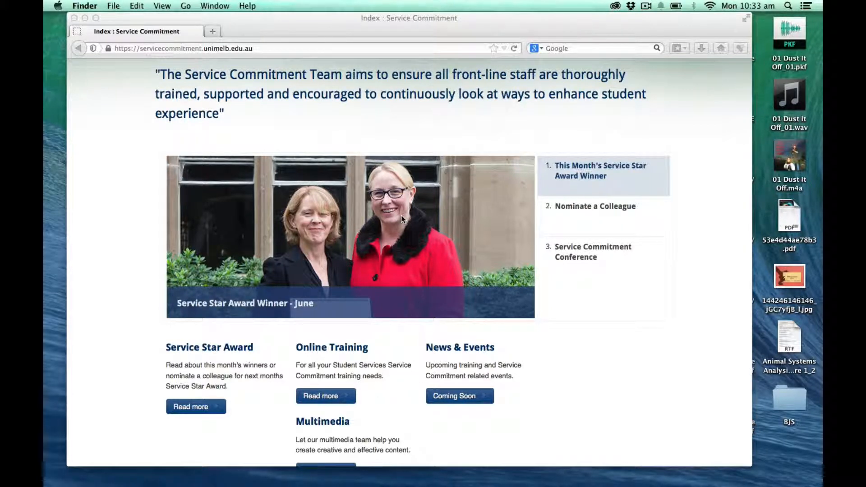
Minimise the browser window and preview the desktop photo CAM_9812.NEF at full size, closing the preview when done.
left_click(85, 19)
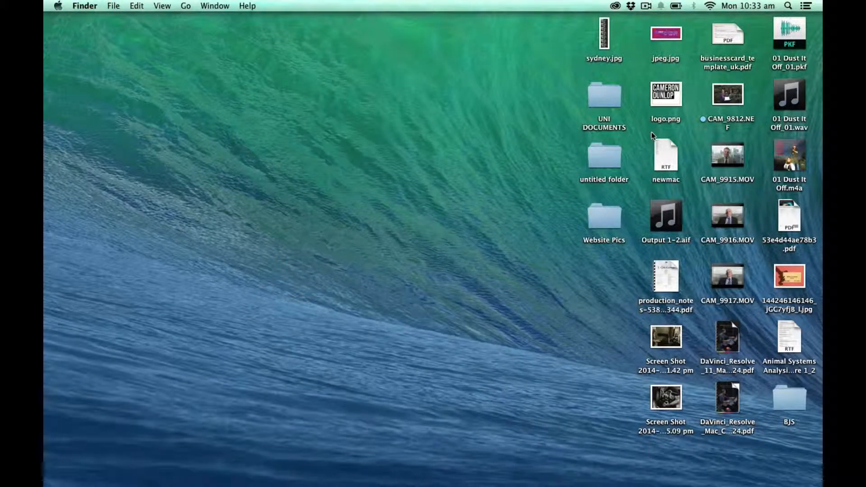
left_click(731, 94)
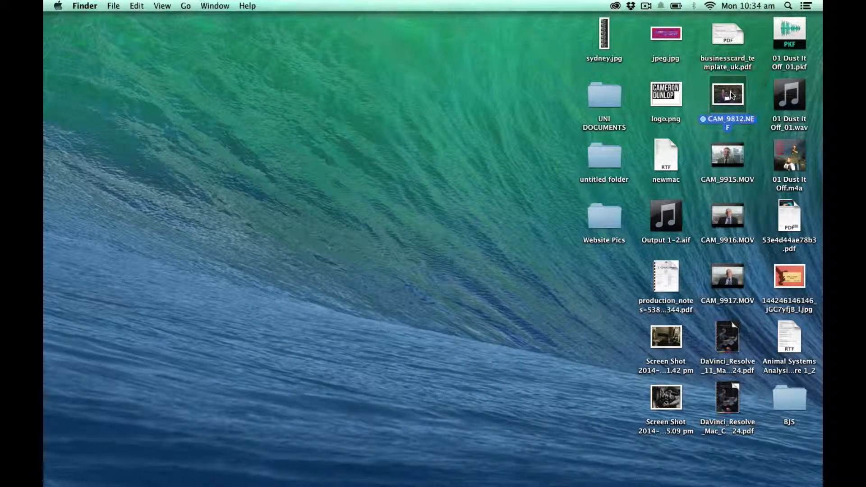
key("space")
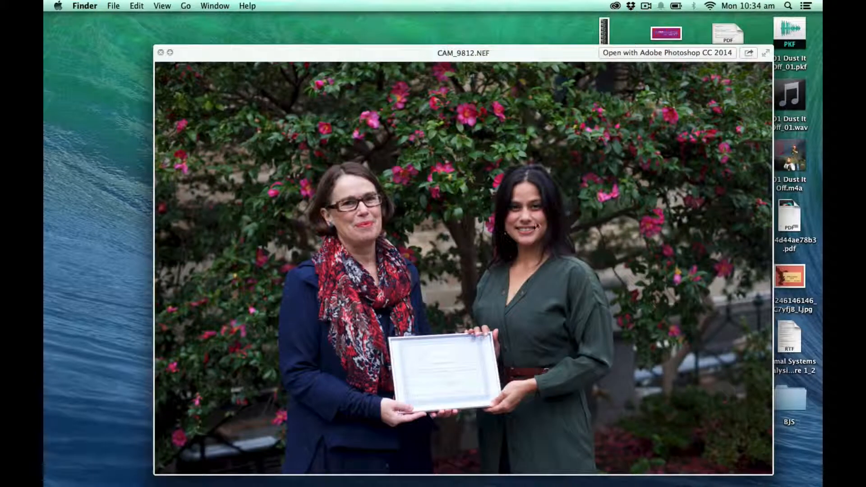
left_click_drag(487, 55, 454, 45)
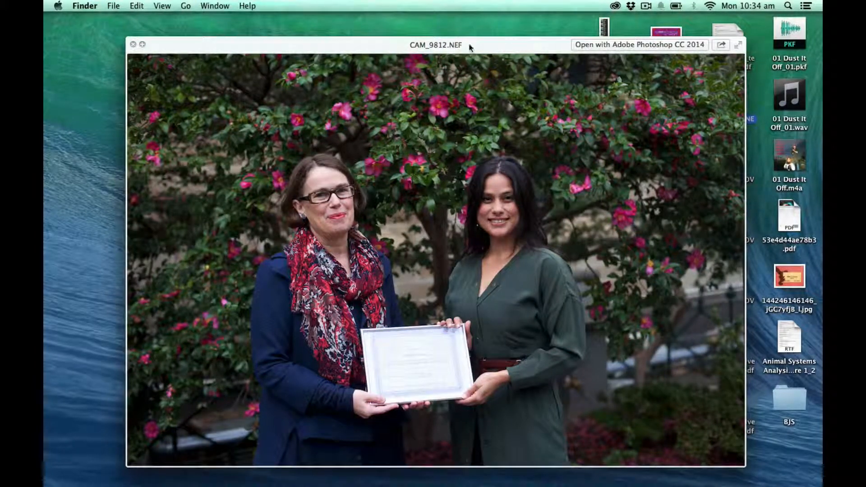
key("space")
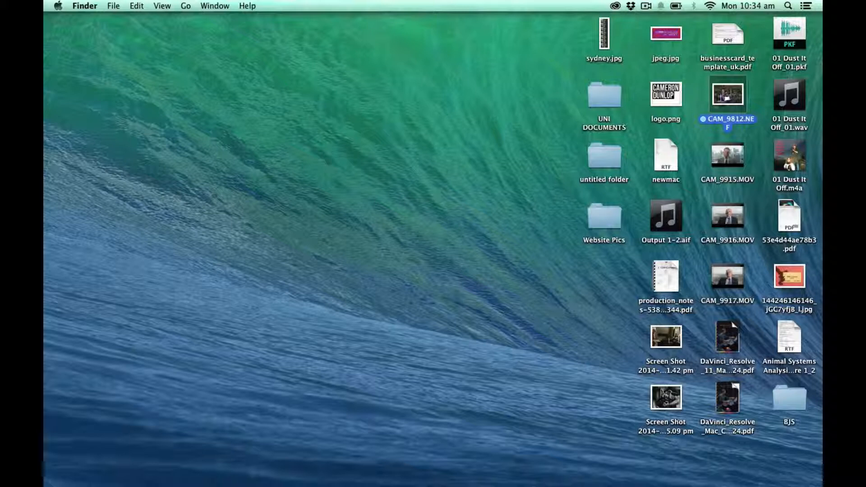
right_click(721, 96)
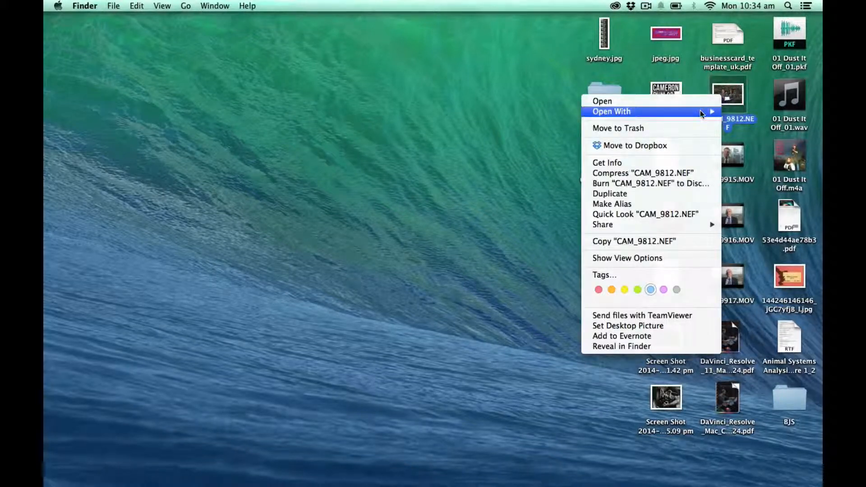
mouse_move(700, 110)
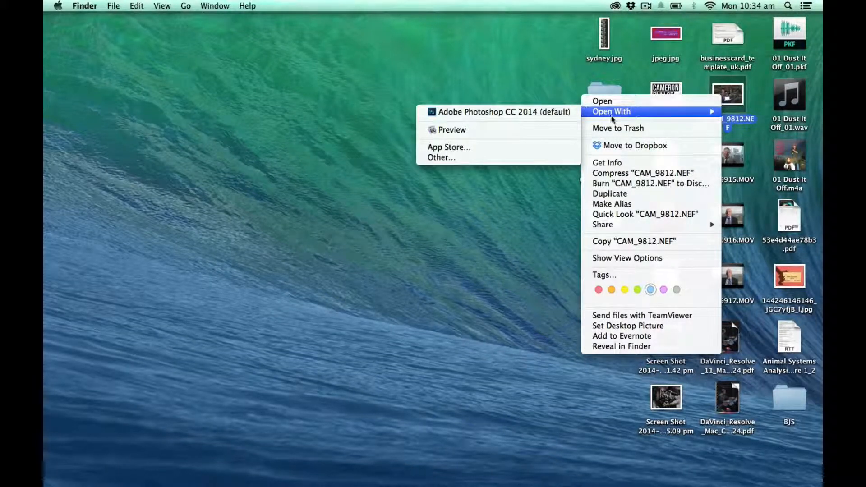
left_click(511, 157)
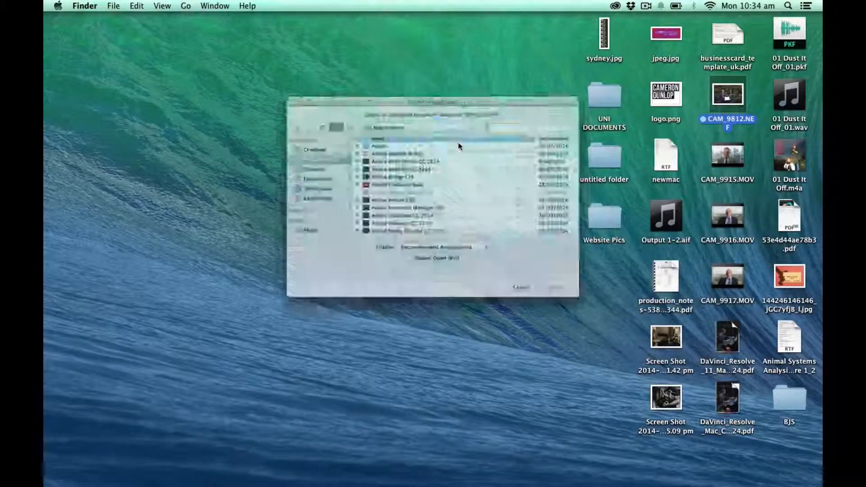
left_click(517, 104)
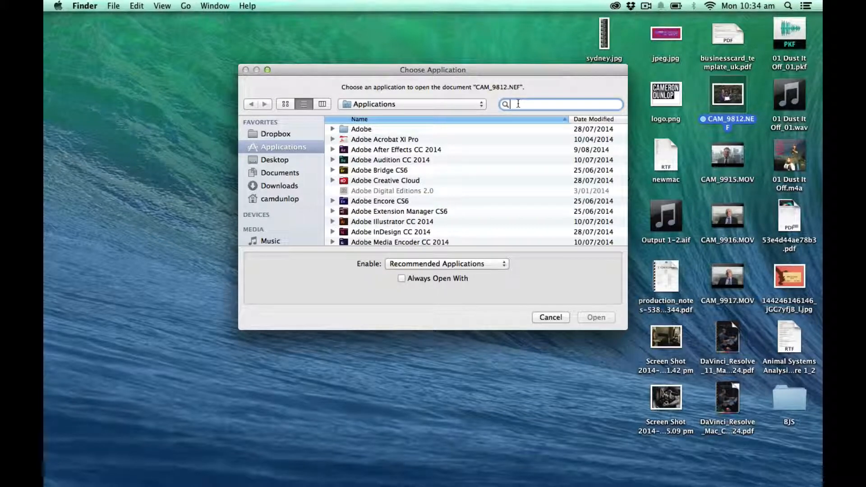
scroll(408, 183, "down", 5)
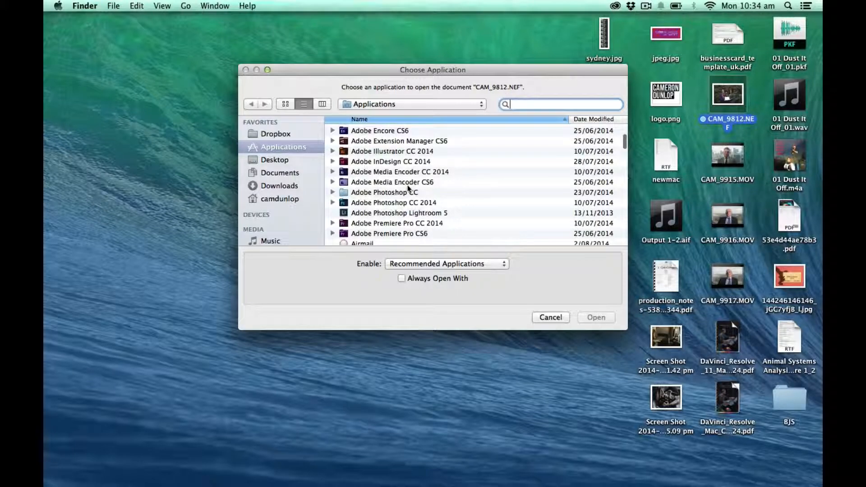
left_click(557, 317)
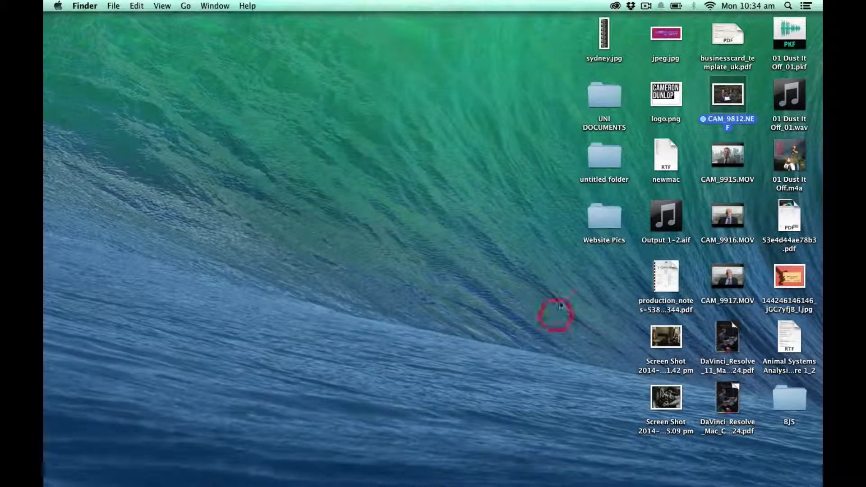
Switch to Photoshop, move its window off the desktop files, and open CAM_9812.NEF in Camera Raw.
left_click(725, 102)
left_click(426, 453)
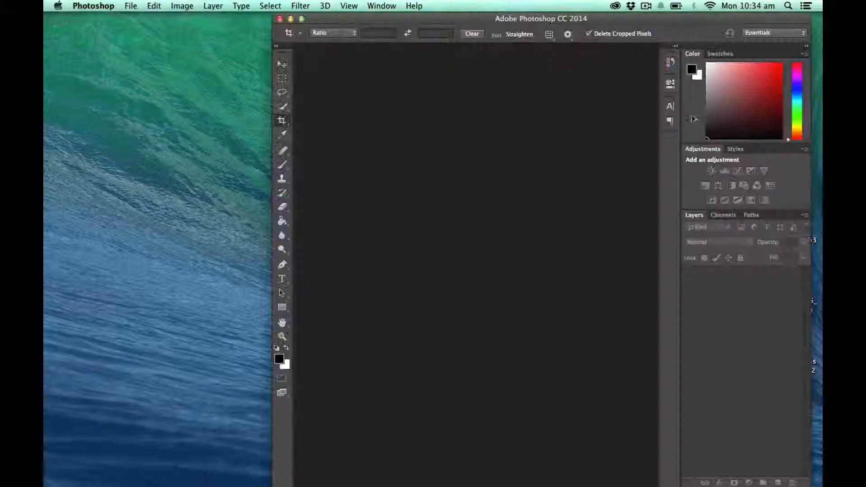
left_click_drag(622, 19, 465, 19)
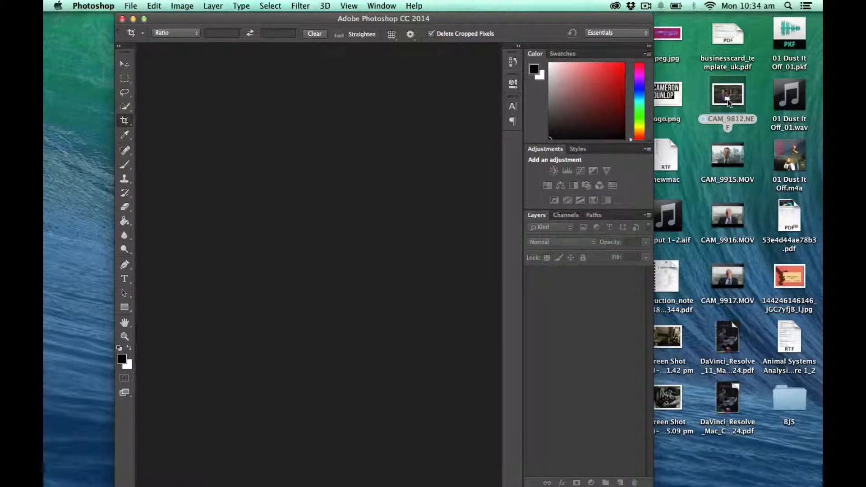
left_click(728, 101)
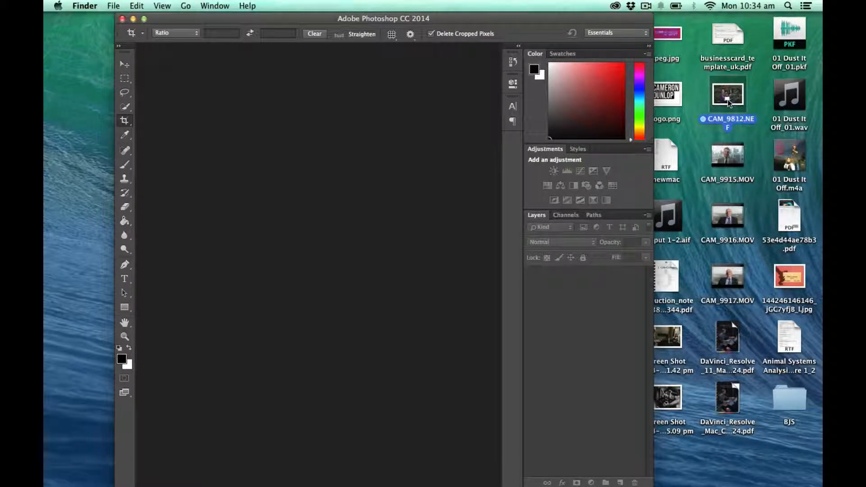
key("F11")
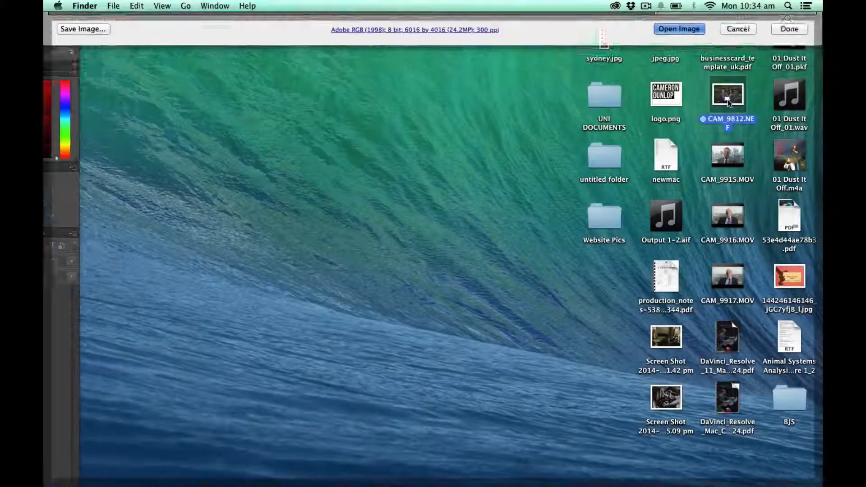
right_click(727, 98)
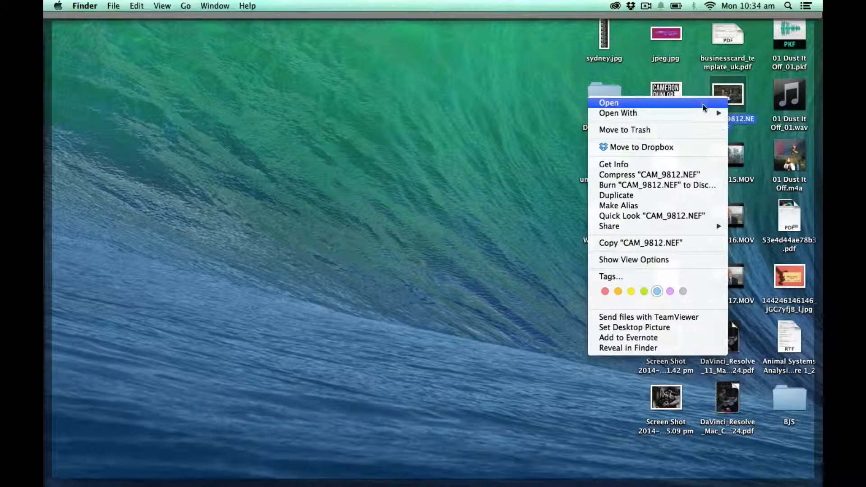
mouse_move(707, 114)
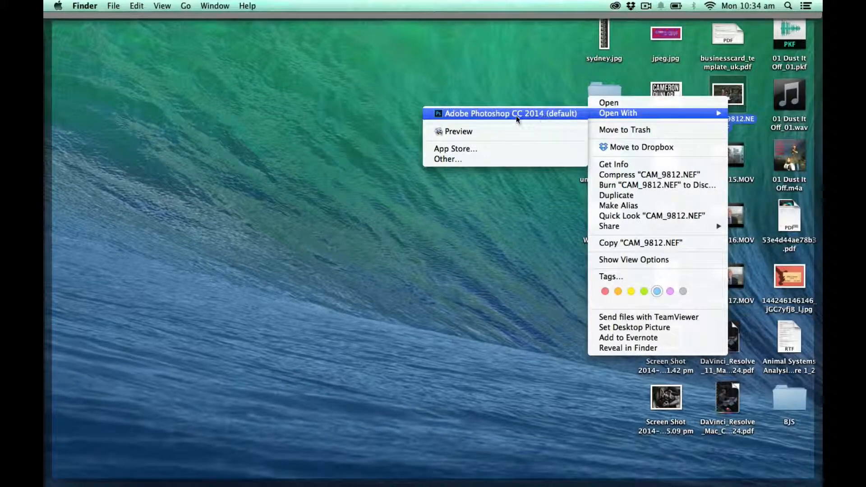
left_click(496, 114)
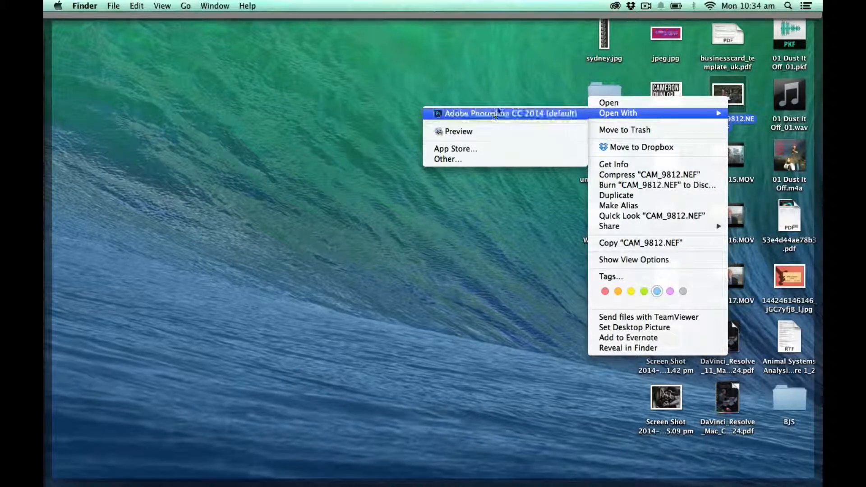
left_click(473, 161)
scroll(410, 154, "down", 5)
scroll(411, 155, "down", 5)
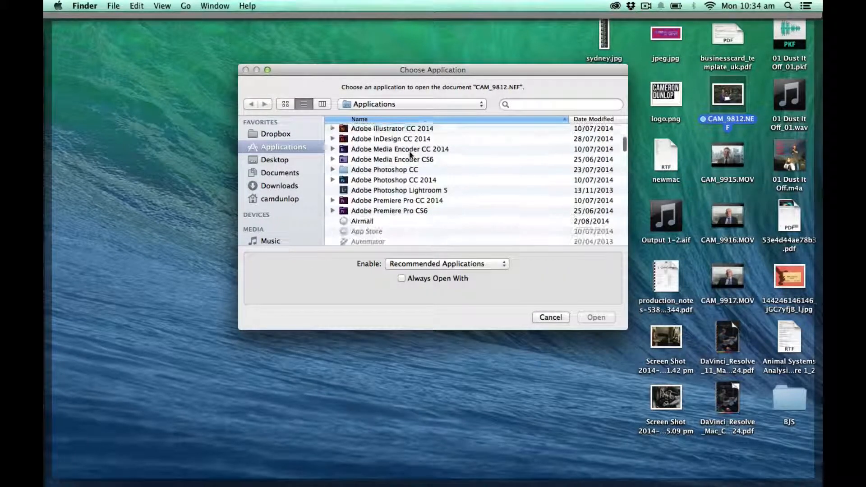
left_click(379, 177)
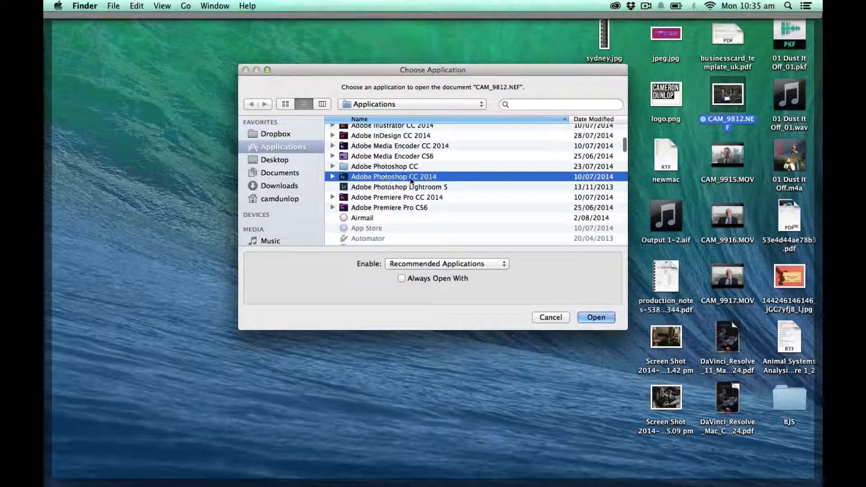
double_click(398, 176)
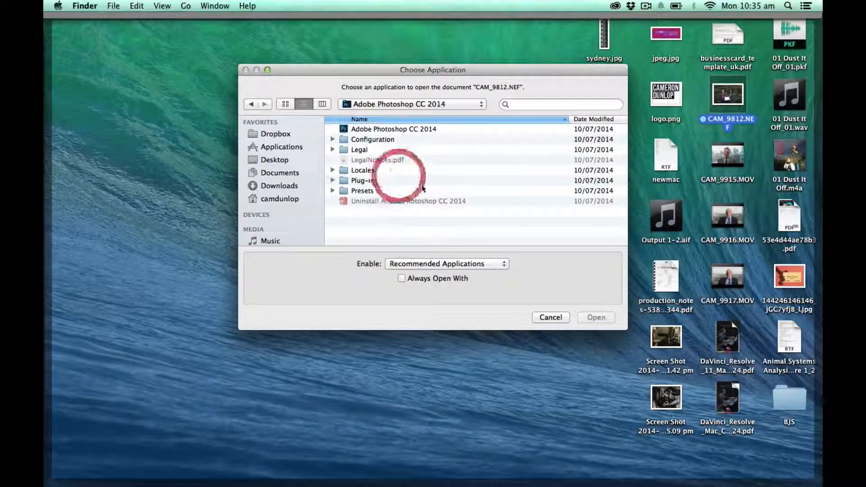
left_click(403, 131)
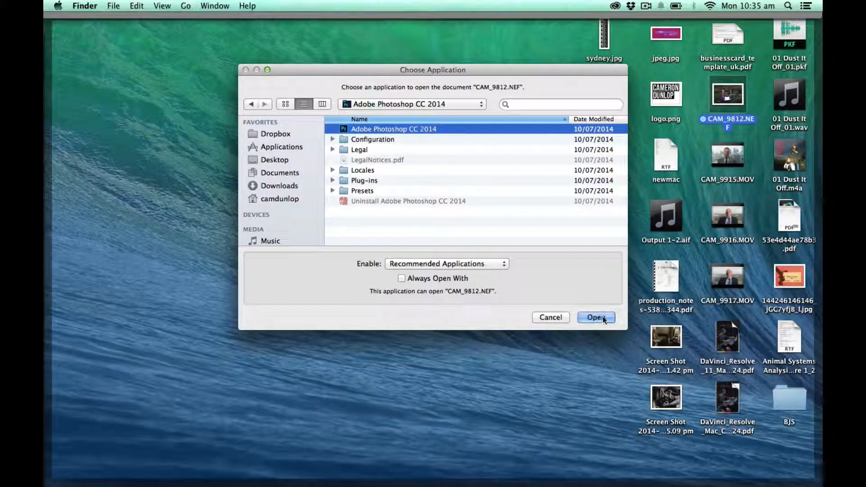
left_click(541, 318)
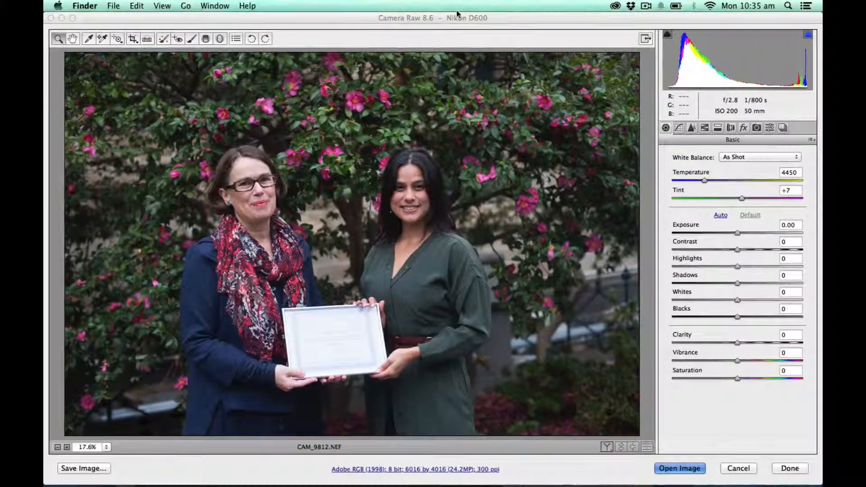
Try a temperature of 24000 on the photo in Camera Raw and set its white balance to Auto.
left_click(369, 21)
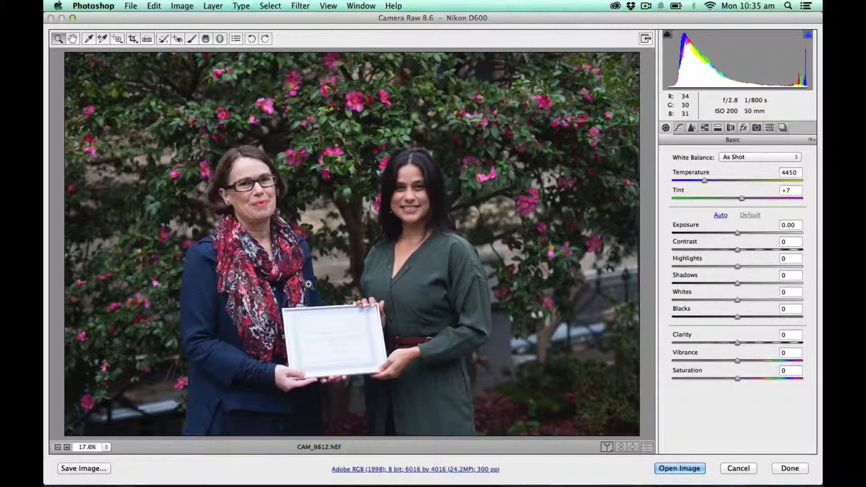
left_click(706, 181)
left_click_drag(706, 181, 787, 186)
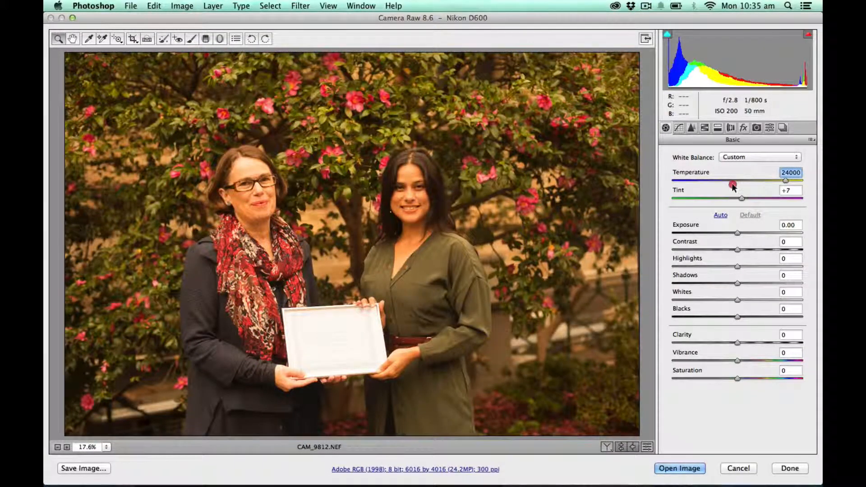
left_click(752, 158)
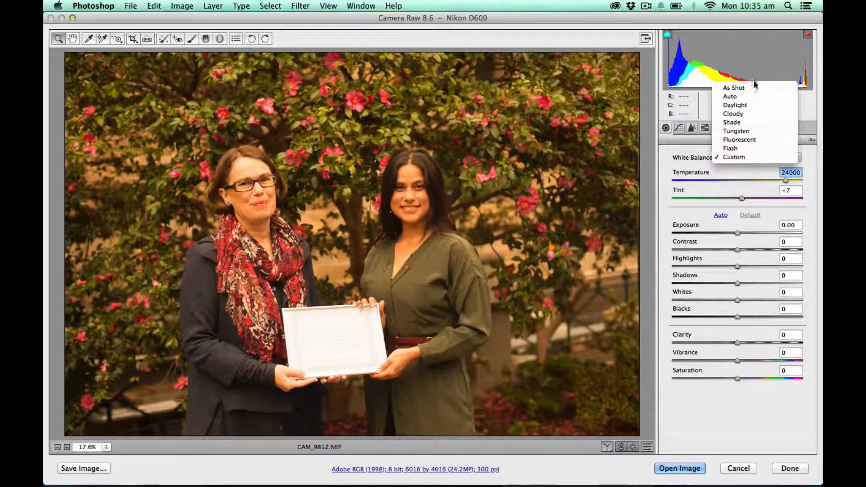
left_click(751, 97)
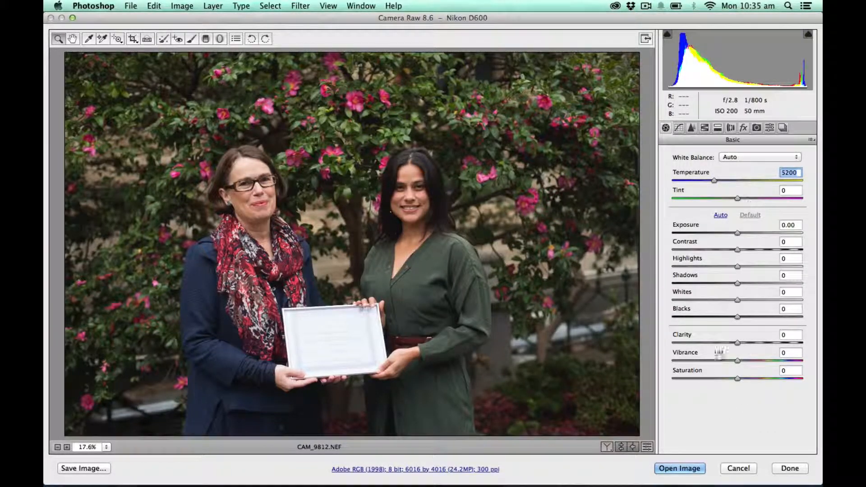
left_click(721, 215)
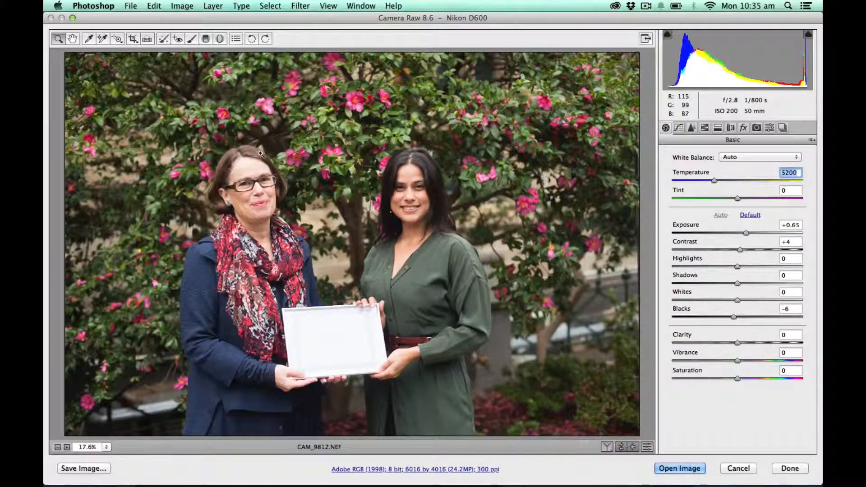
left_click_drag(745, 233, 734, 234)
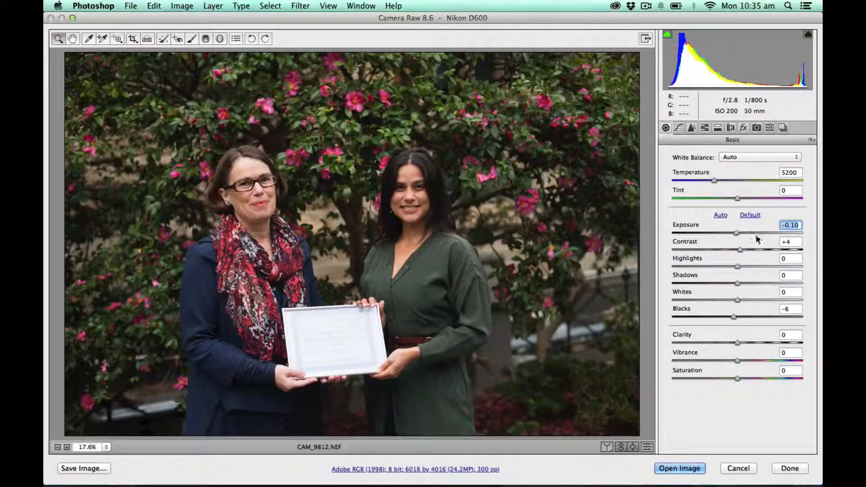
left_click(750, 215)
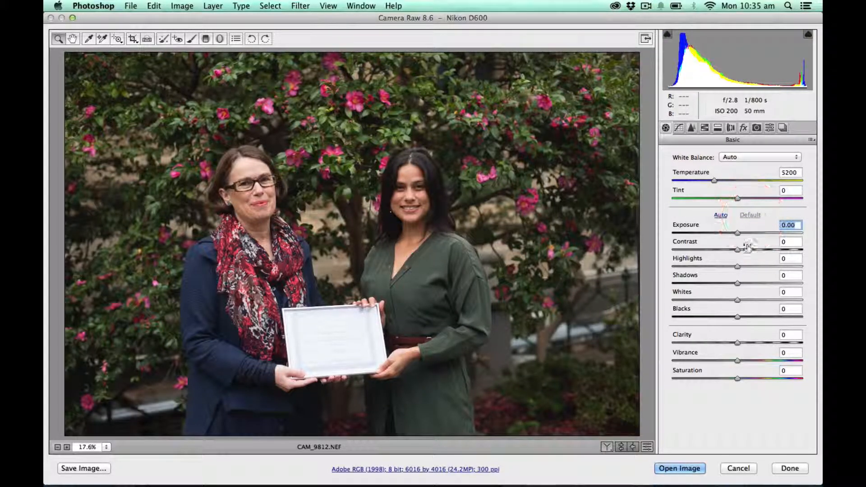
Raise the photo's exposure to +0.20 and lower its highlights to -45.
left_click_drag(739, 234, 740, 232)
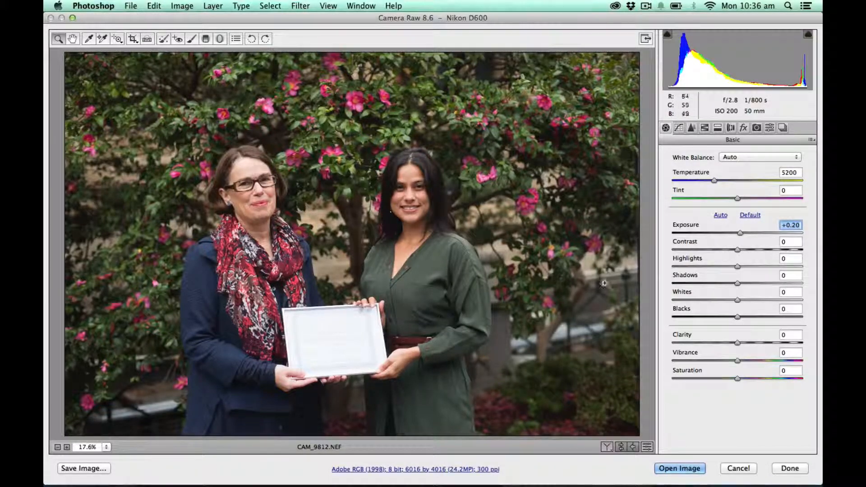
left_click(720, 266)
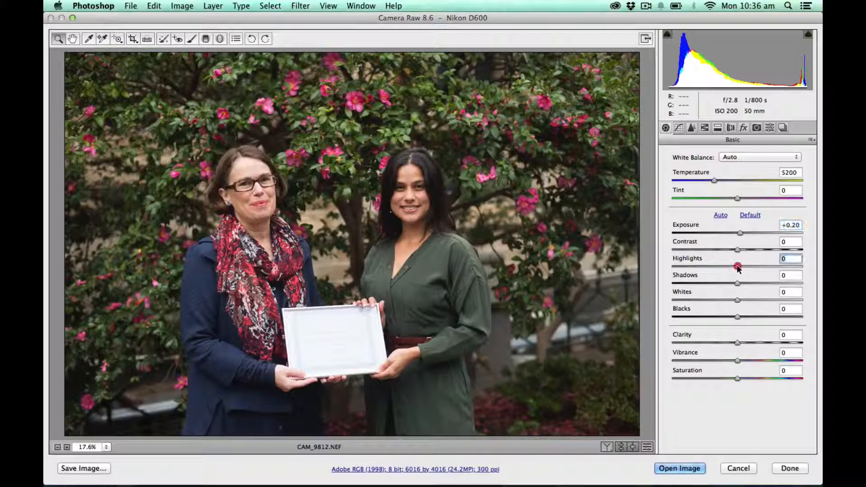
mouse_move(641, 270)
left_mouse_down()
mouse_move(672, 264)
mouse_move(661, 267)
left_mouse_up()
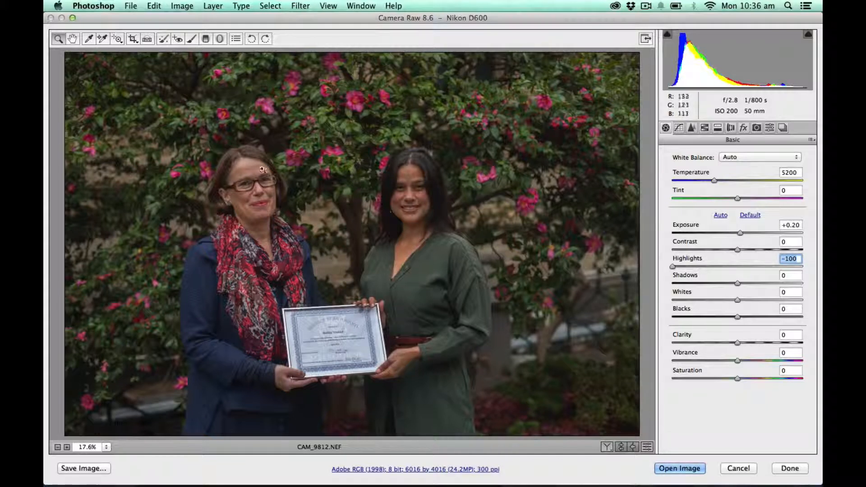
left_click_drag(685, 267, 710, 266)
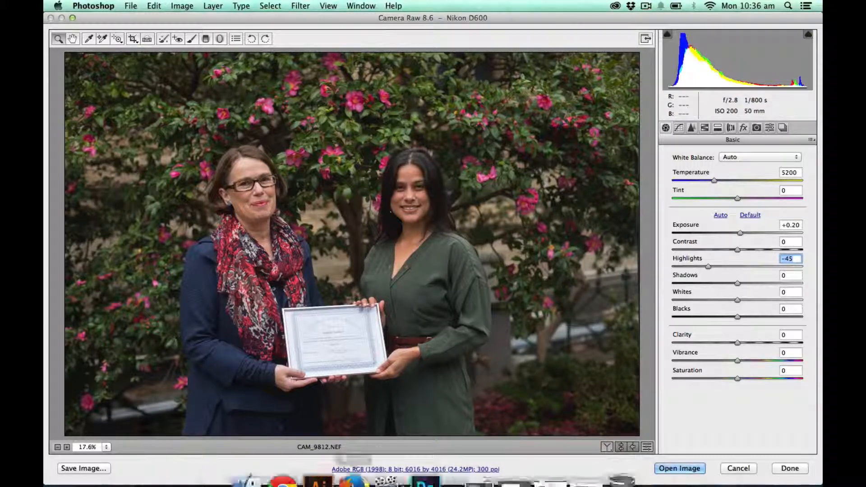
Switch to Firefox, examine the Service Star Award banner on the Service Commitment homepage and its linked page, and return to Camera Raw.
left_click(365, 467)
scroll(193, 289, "up", 1)
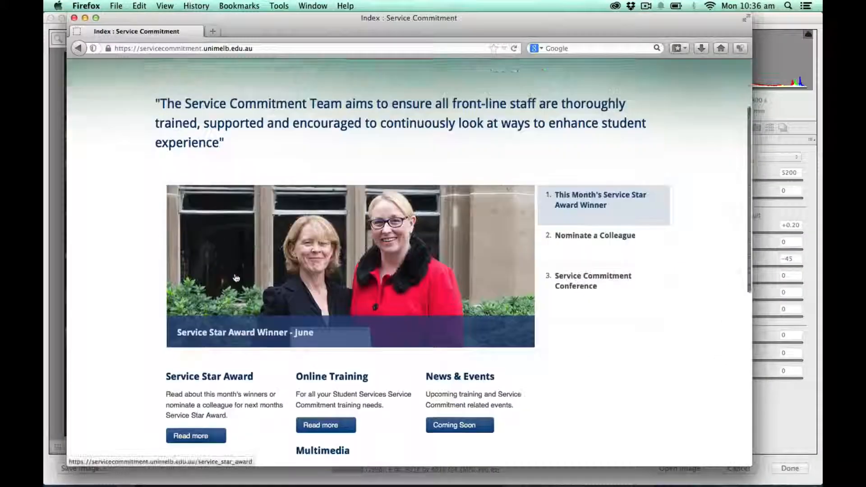
scroll(193, 289, "down", 1)
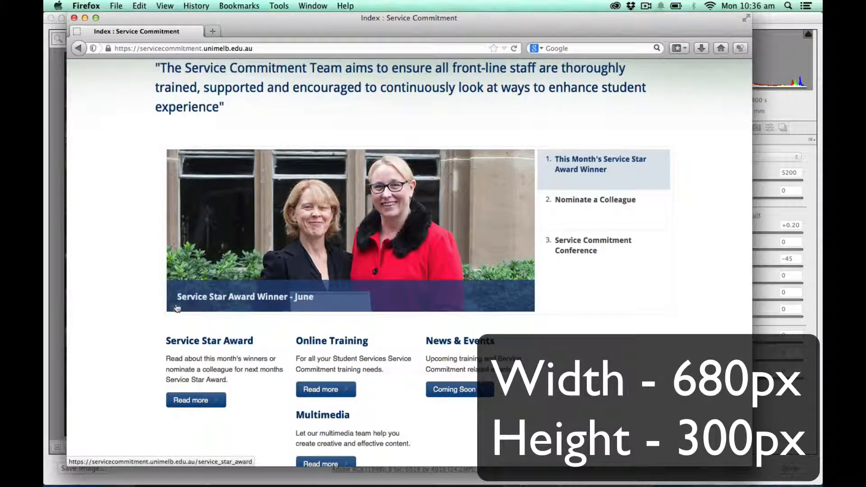
left_click(319, 226, "super")
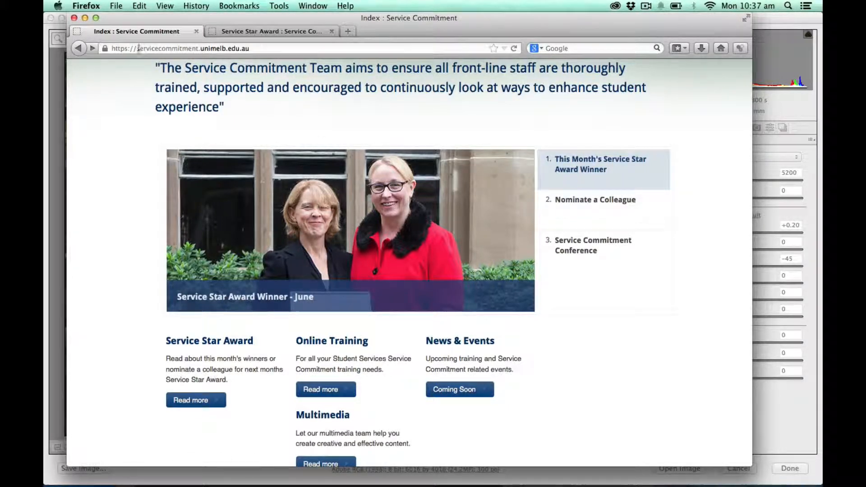
left_click(332, 31)
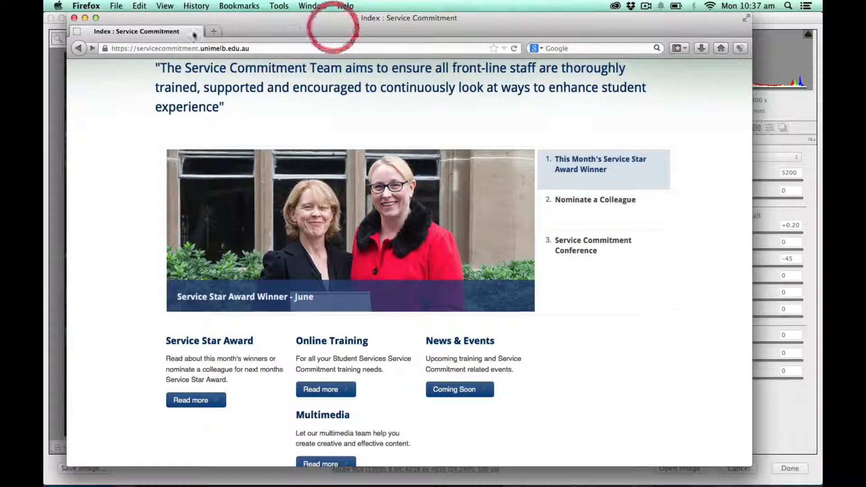
left_click(57, 134)
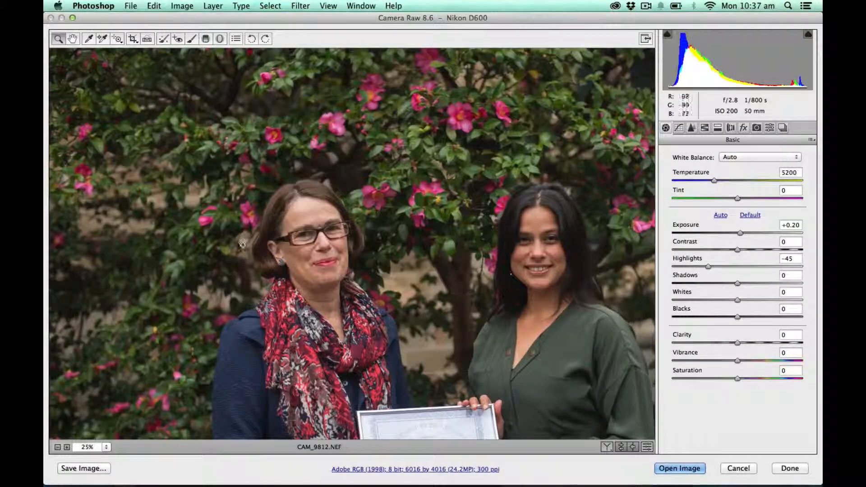
Fit the whole photo in view and set up a custom crop ratio of 680 to 300.
left_click(106, 448)
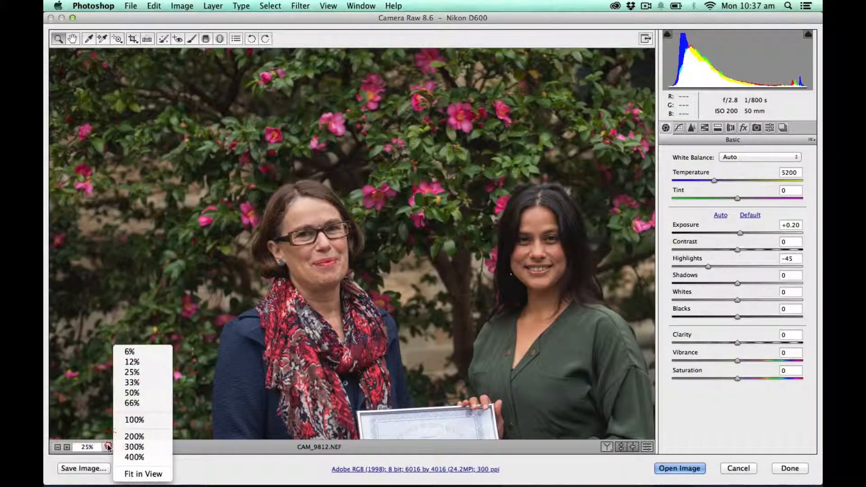
left_click(148, 475)
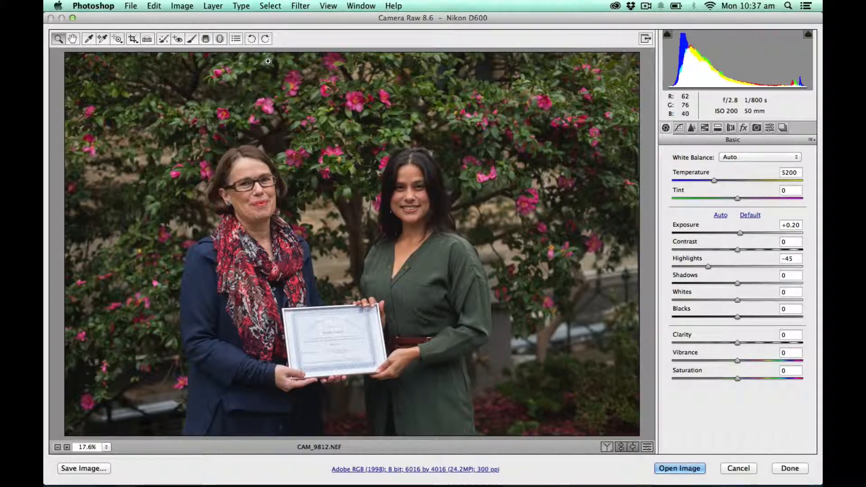
left_click(134, 44)
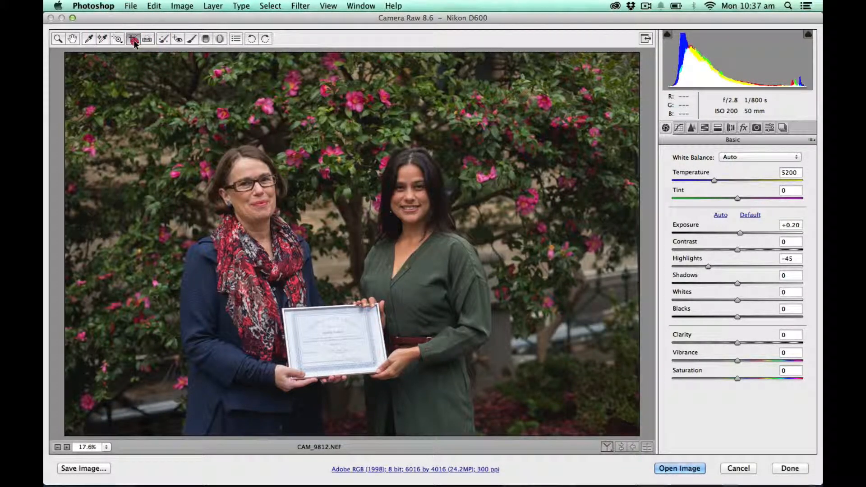
left_click(178, 137)
left_click(377, 185)
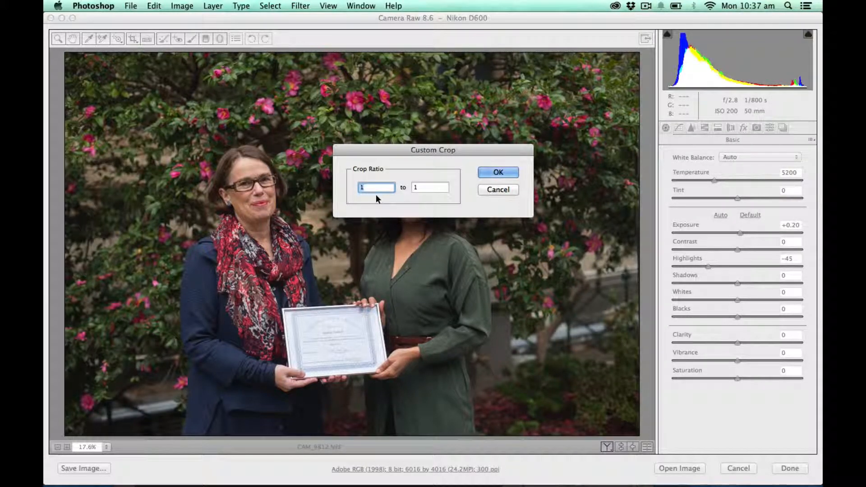
type("880")
left_click_drag(421, 188, 401, 189)
type("300")
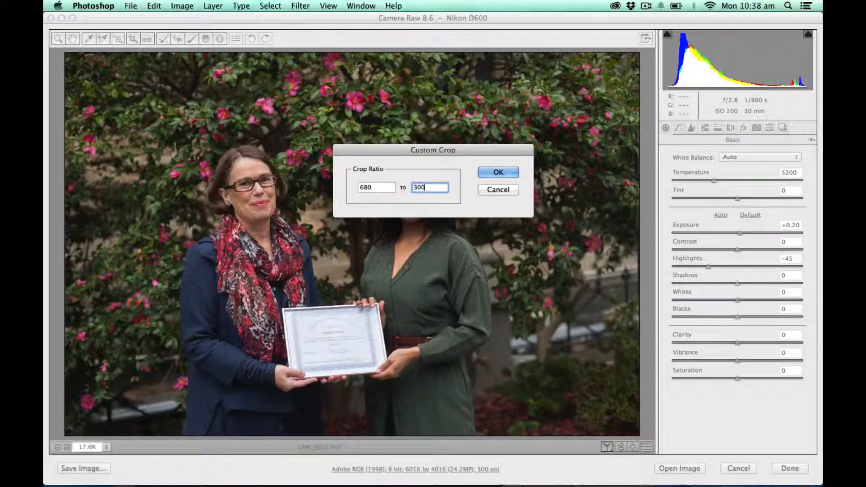
left_click(497, 173)
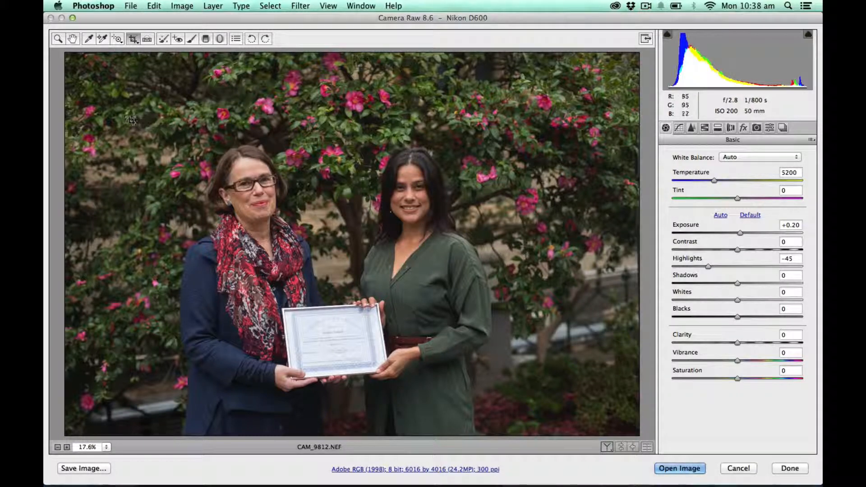
Draw a crop about 4715 by 2080 px around both women, from just above their heads to the upper part of the certificate.
left_click_drag(119, 114, 516, 289)
left_click_drag(457, 205, 463, 227)
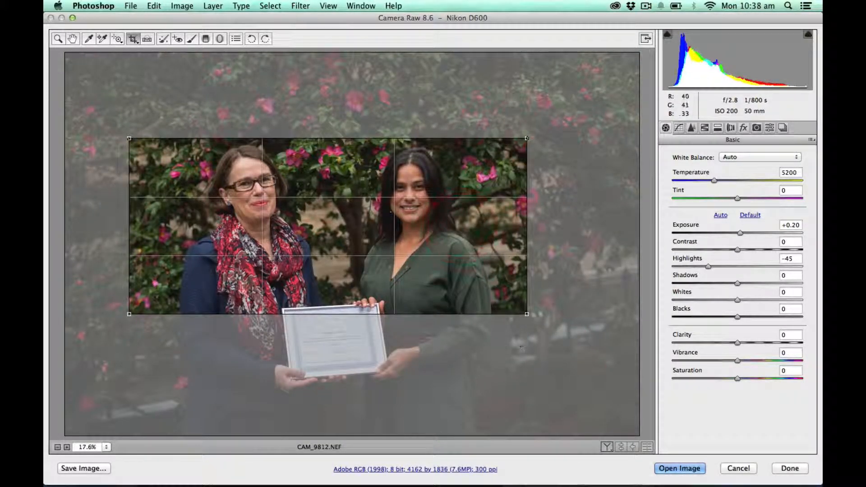
left_click_drag(527, 312, 581, 354)
left_click_drag(520, 328, 496, 321)
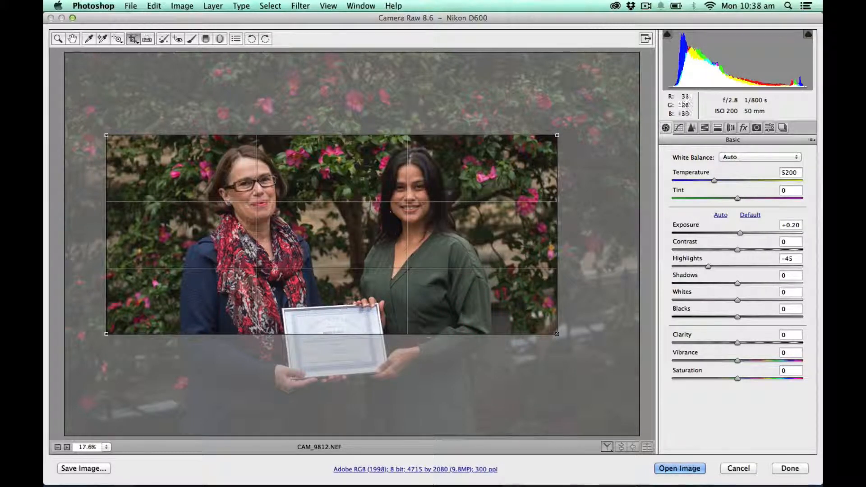
left_click(135, 38)
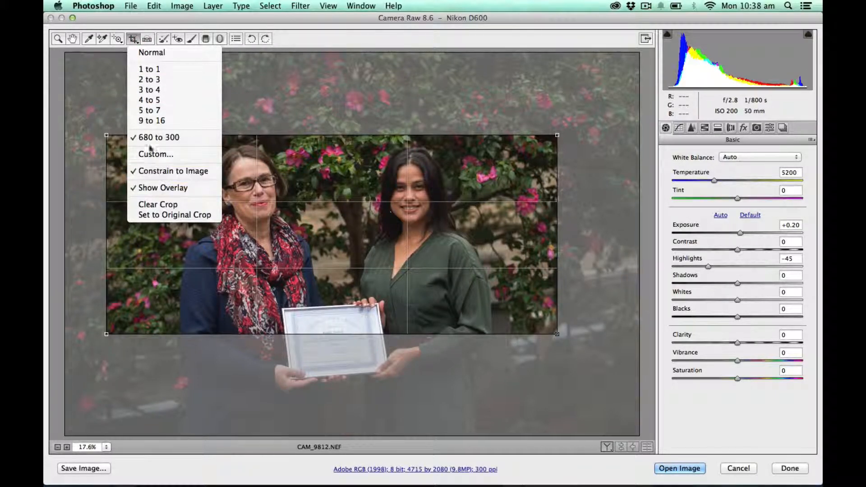
left_click(144, 52)
left_click_drag(393, 283, 446, 279)
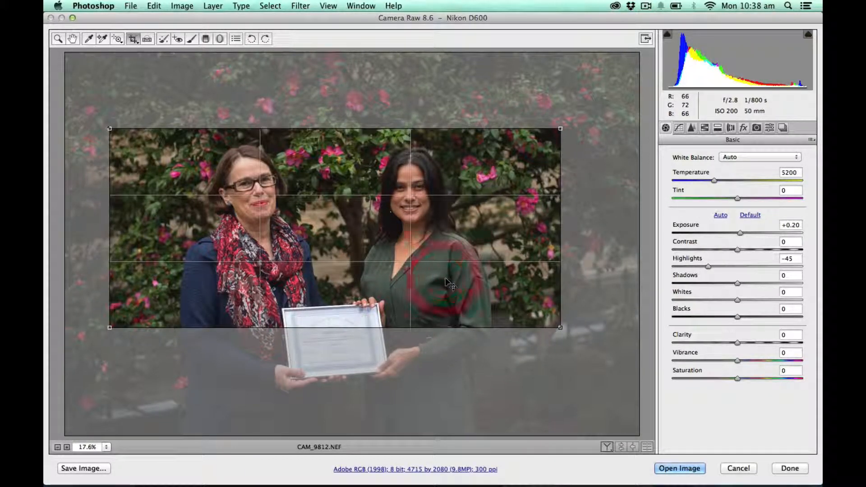
left_click_drag(443, 272, 443, 270)
left_click_drag(398, 241, 397, 245)
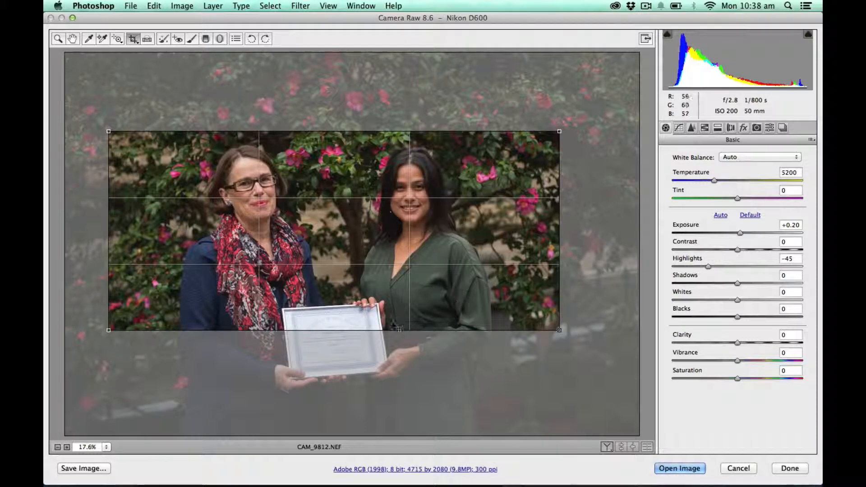
Set the crop to Normal proportions, extend its lower edge below the certificate to about 4715 by 2893 px, and apply it.
left_click(133, 39)
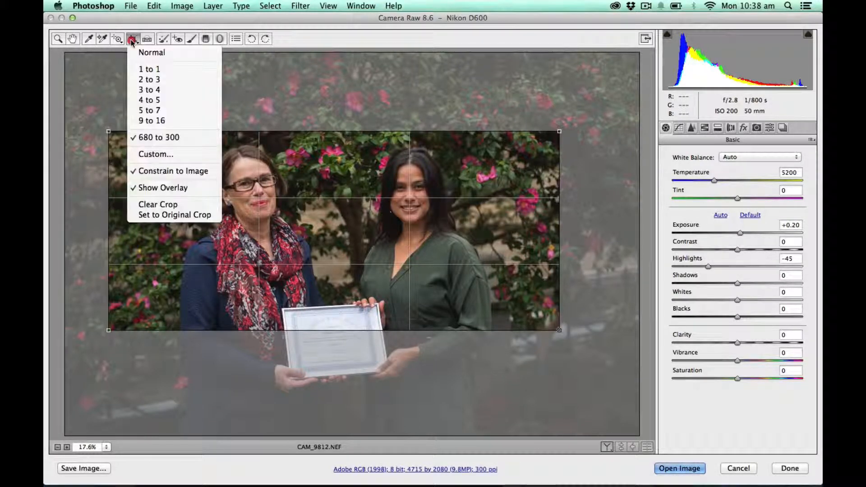
left_click(152, 52)
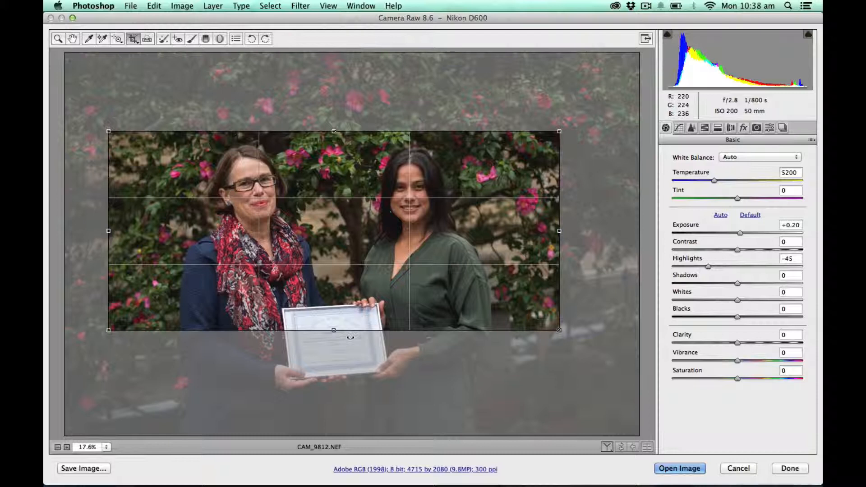
left_click_drag(334, 331, 335, 408)
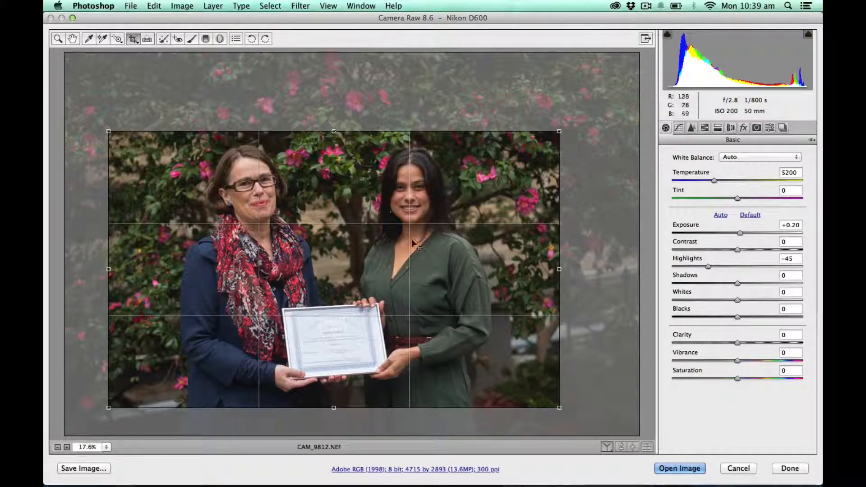
key("z")
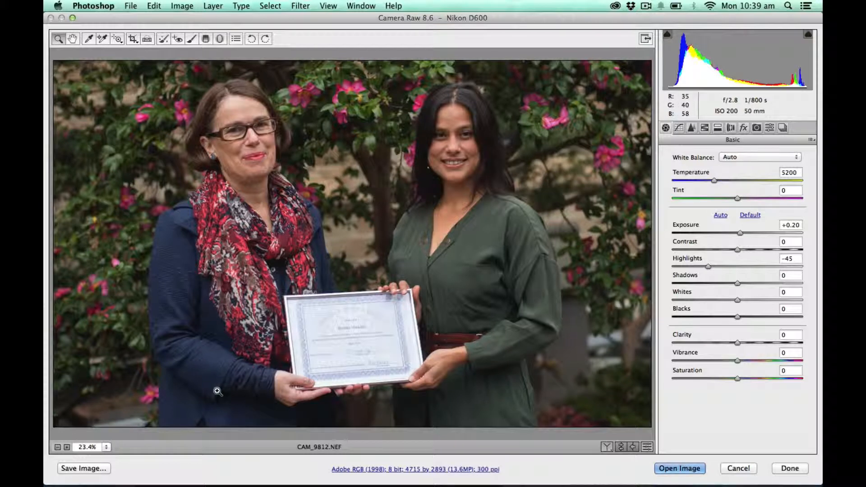
Open the cropped photo as a Photoshop document and widen the application window on both sides.
left_click(681, 469)
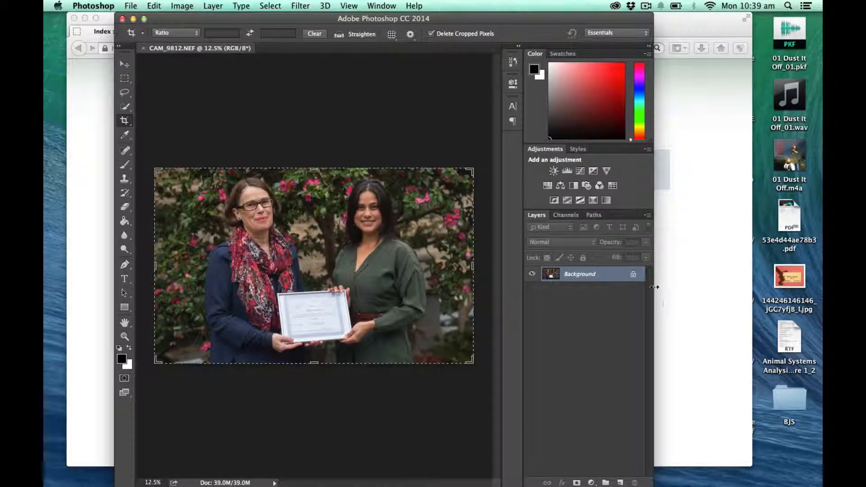
left_click_drag(654, 289, 797, 279)
left_click_drag(118, 162, 62, 158)
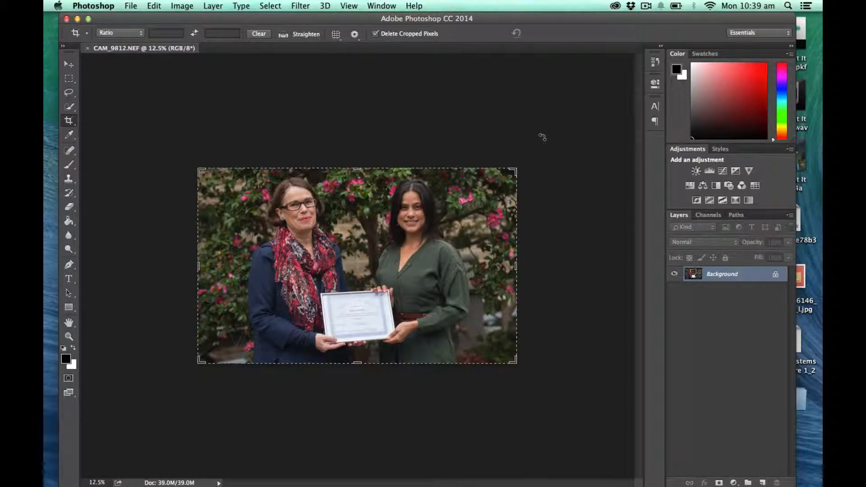
Leave the Crop tool for the Move tool, open the Image Size settings, and set the resolution to 72 pixels/inch.
left_click(145, 3)
left_click(175, 4)
left_click(175, 3)
left_click(175, 3)
left_click(175, 4)
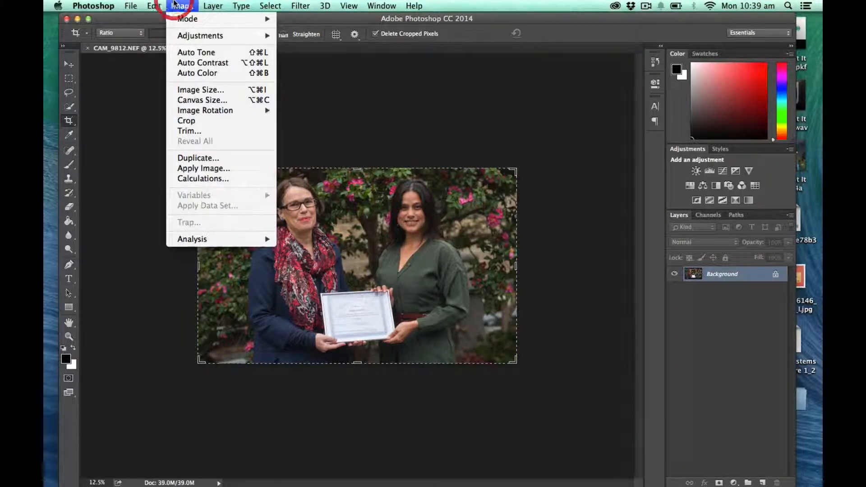
left_click(180, 5)
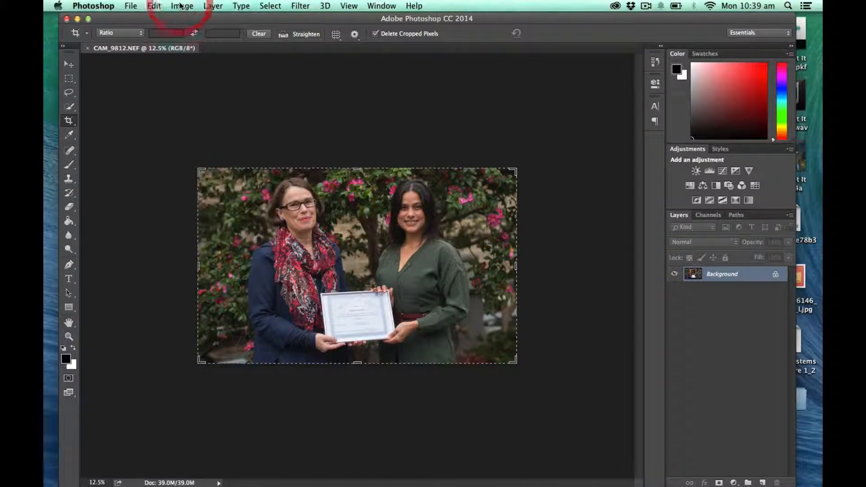
left_click(73, 64)
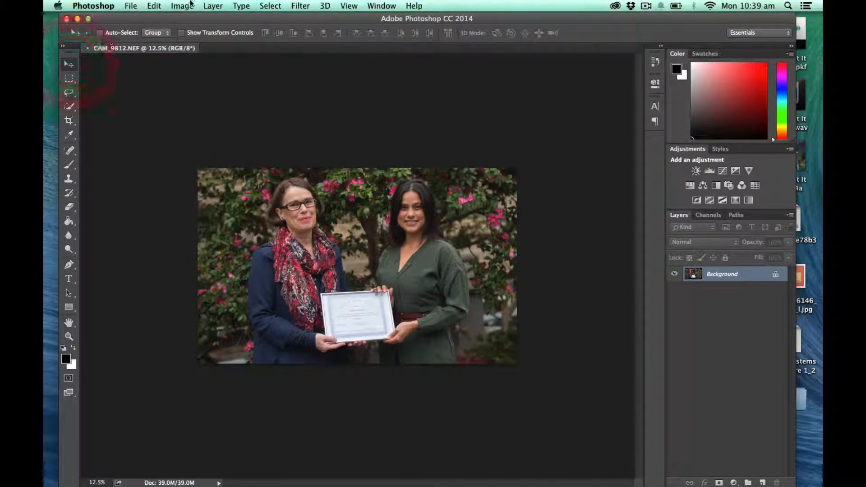
left_click(209, 5)
mouse_move(193, 4)
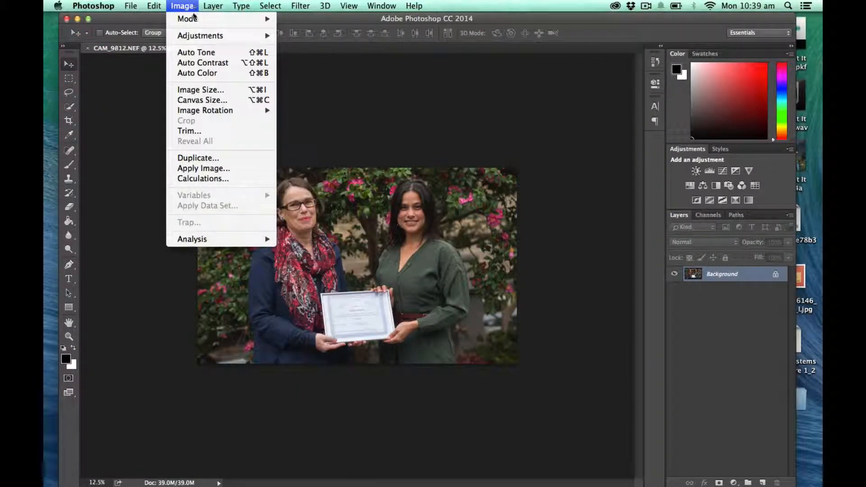
left_click(211, 89)
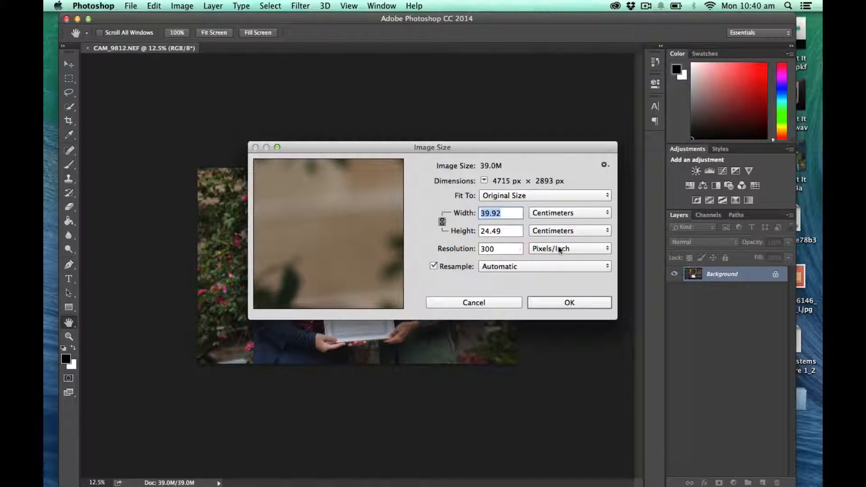
double_click(503, 250)
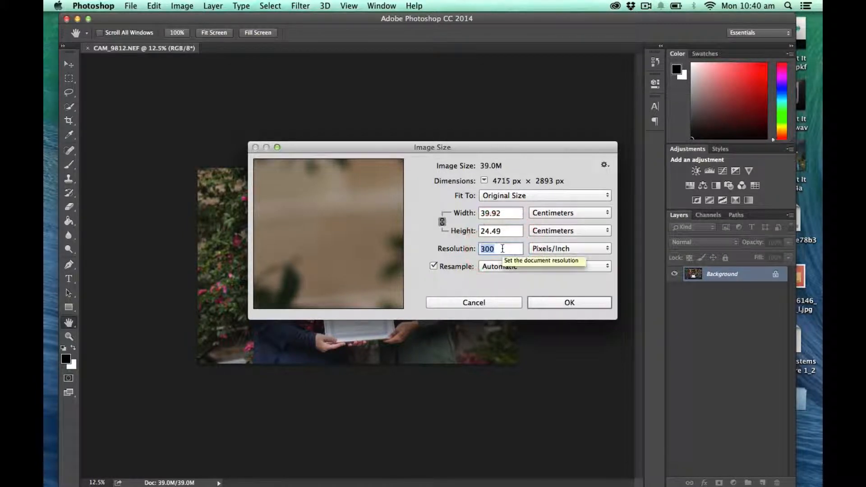
type("72")
Switch the image dimensions to pixels, set the width to 680, and apply the resize.
left_click(576, 213)
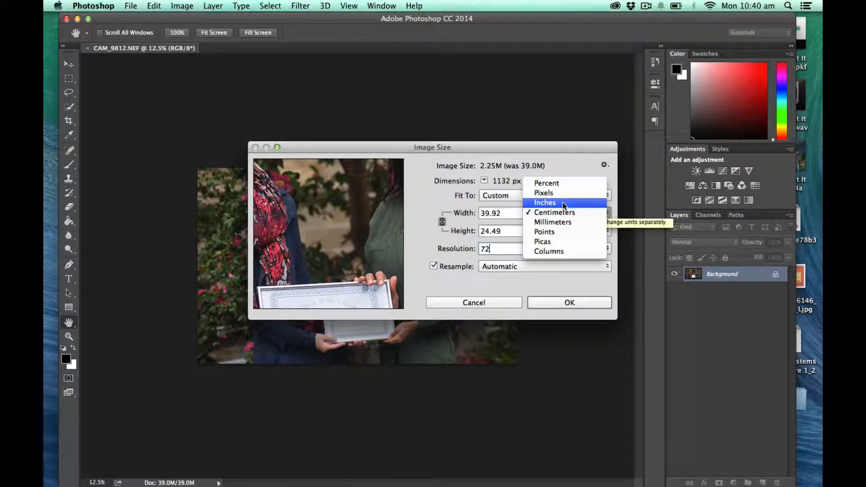
left_click(578, 193)
double_click(499, 218)
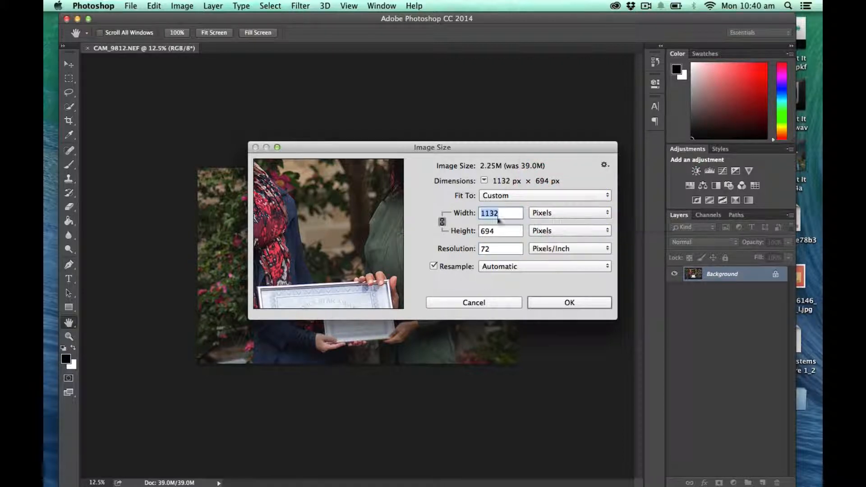
left_click(561, 215)
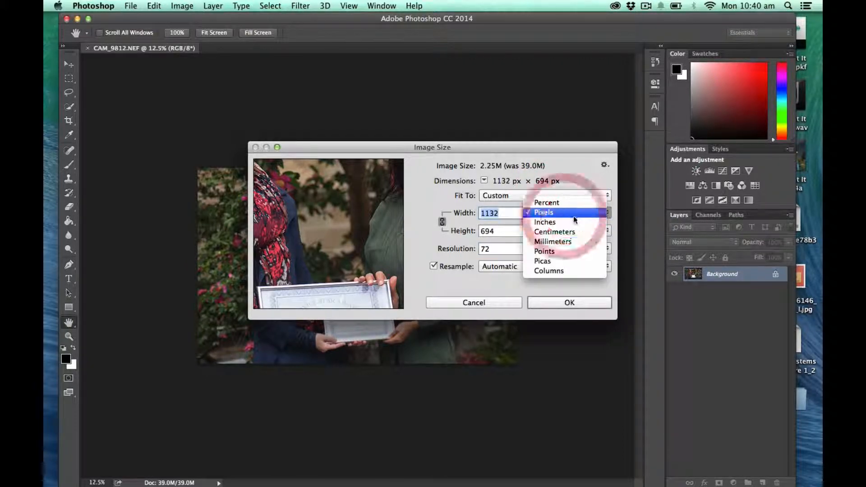
left_click(546, 213)
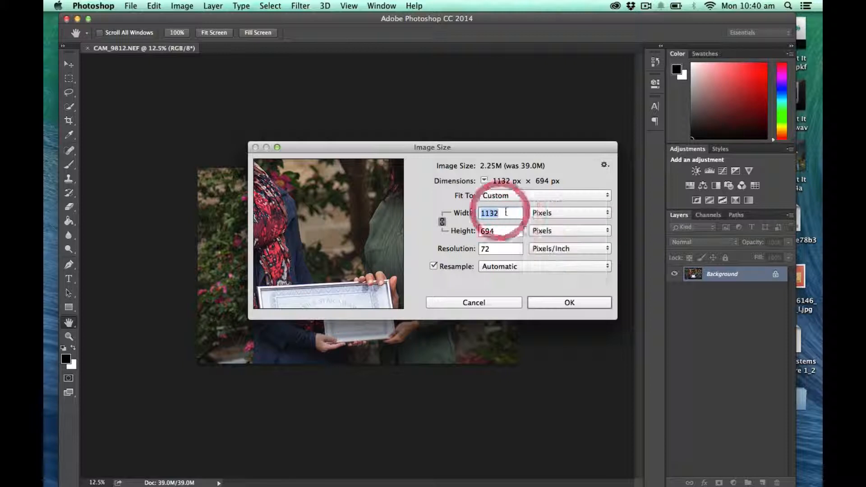
type("680")
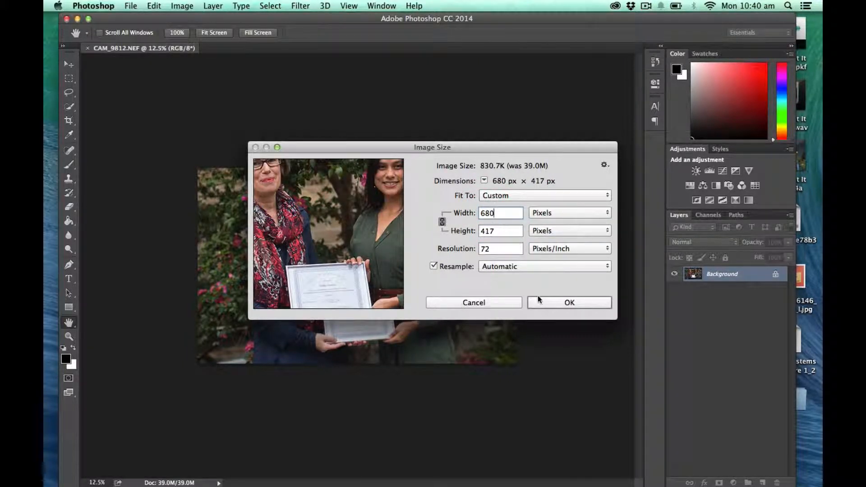
left_click(570, 302)
Enlarge the view of the resized photo to 50% with the Move tool active.
key("v")
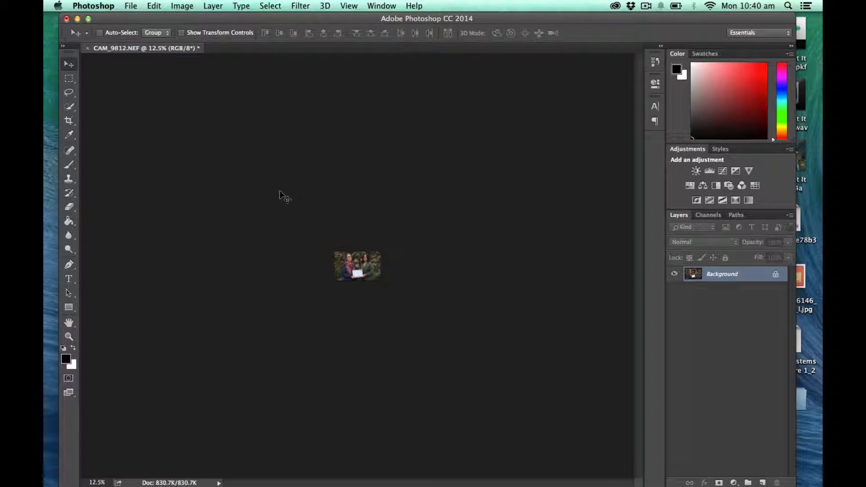
key("super+equal")
key("super+equal")
key("super+equal")
key("super+equal")
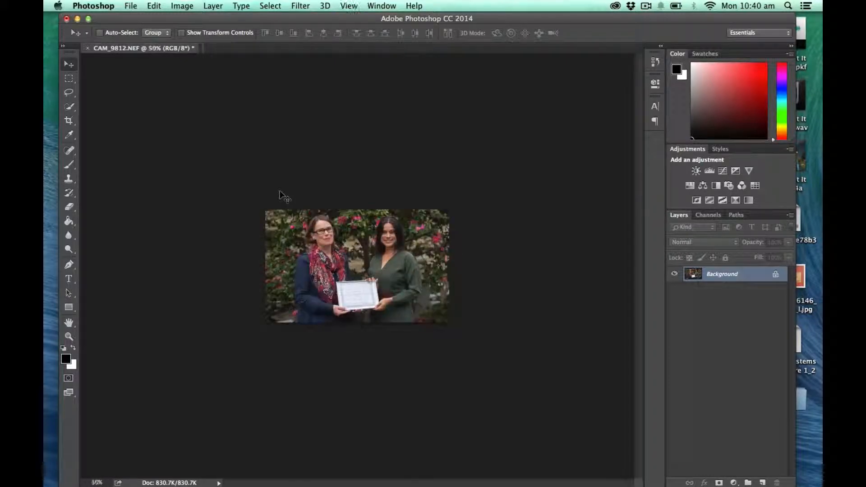
Save the resized photo to the Desktop as a JPEG named ServicestarwinnerJuly14.jpg at Maximum quality 12.
key("super+equal")
key("super+equal")
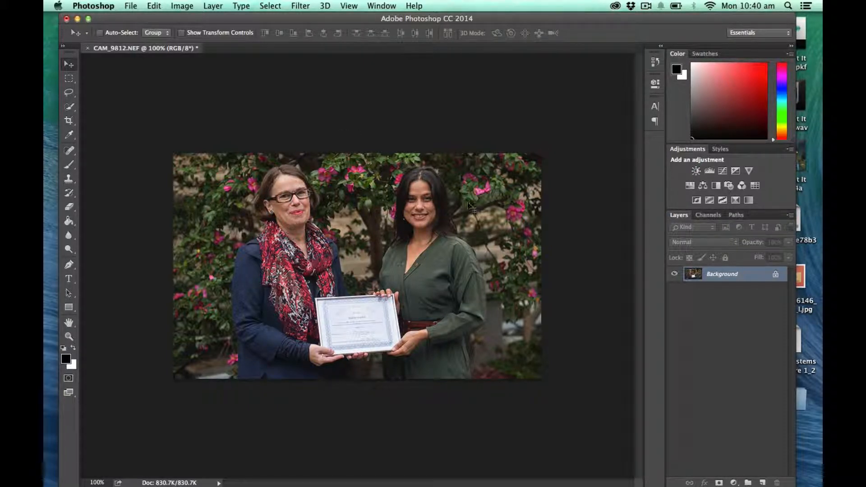
left_click(131, 6)
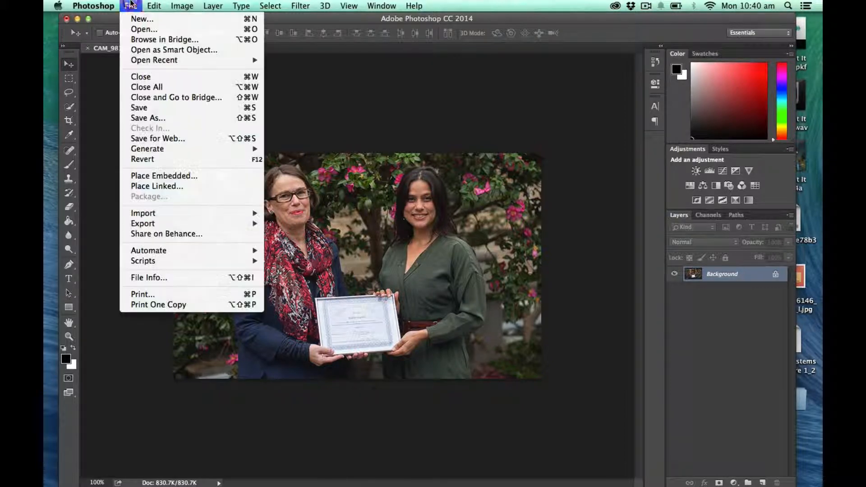
left_click(180, 119)
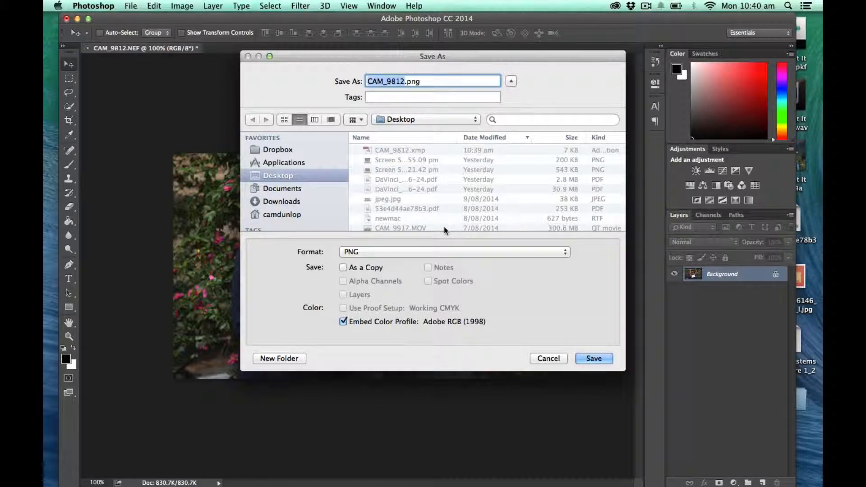
type("ServicestarwinnerJuly14")
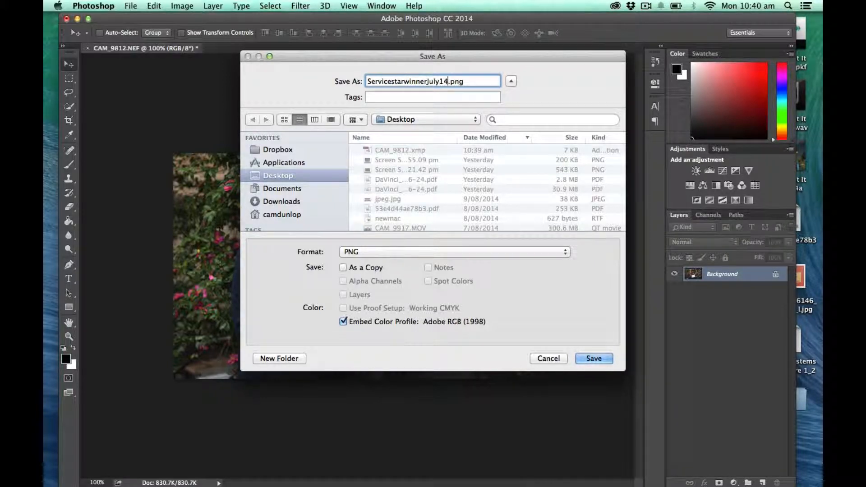
left_click(394, 255)
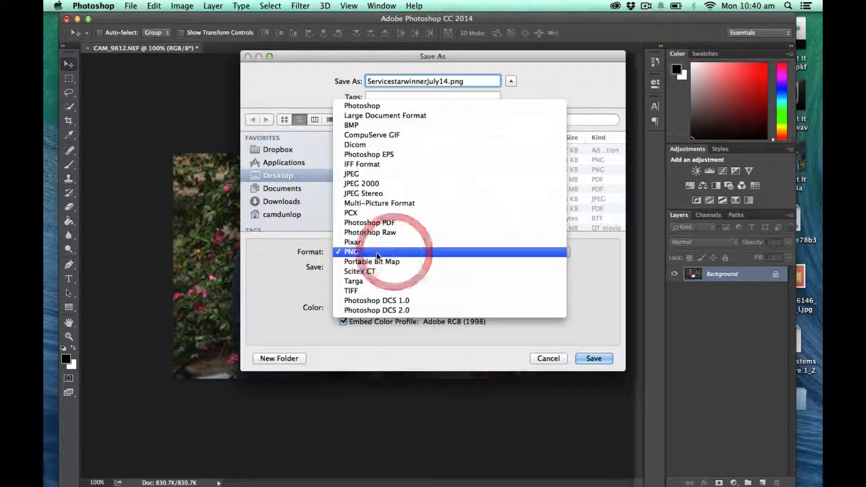
left_click(356, 174)
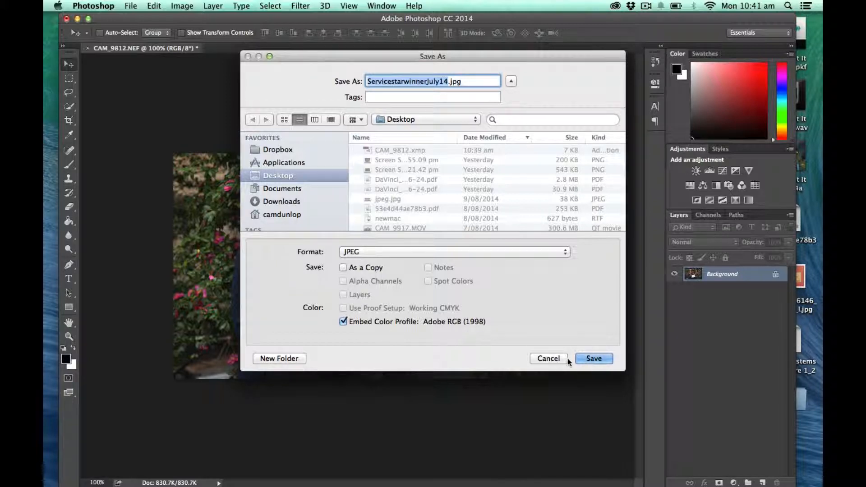
left_click(599, 359)
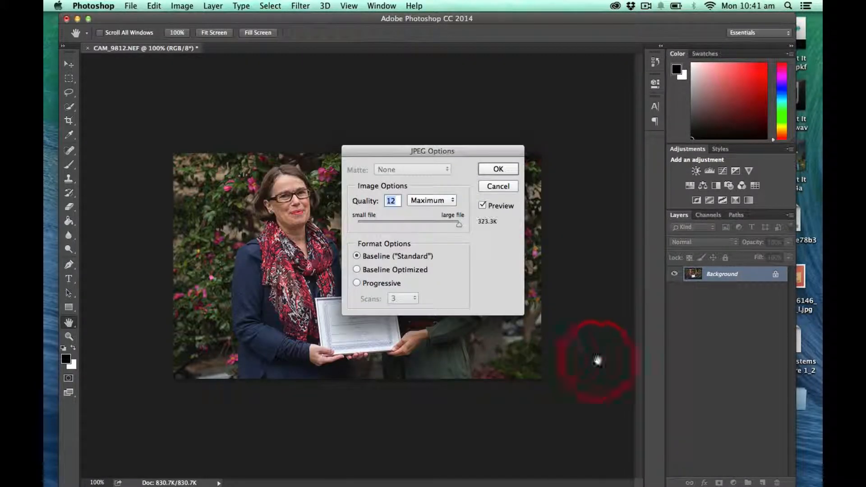
left_click(498, 169)
key("v")
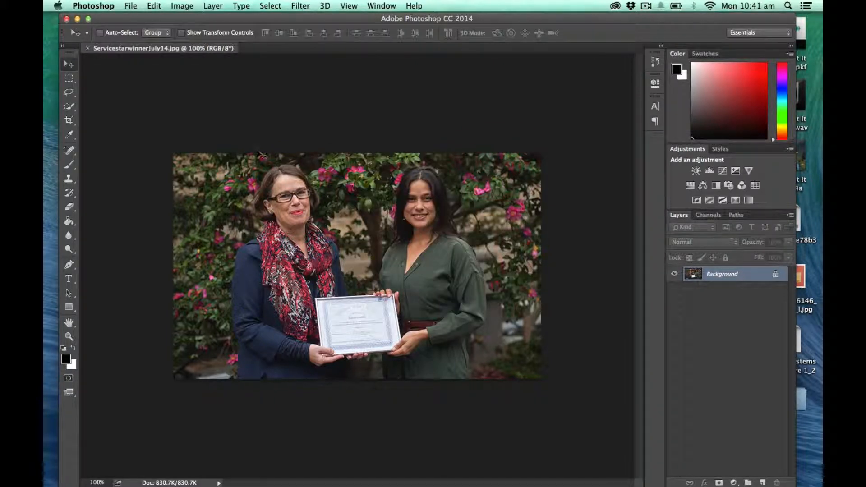
Quit Photoshop and switch to the Service Commitment website in Firefox.
left_click(80, 5)
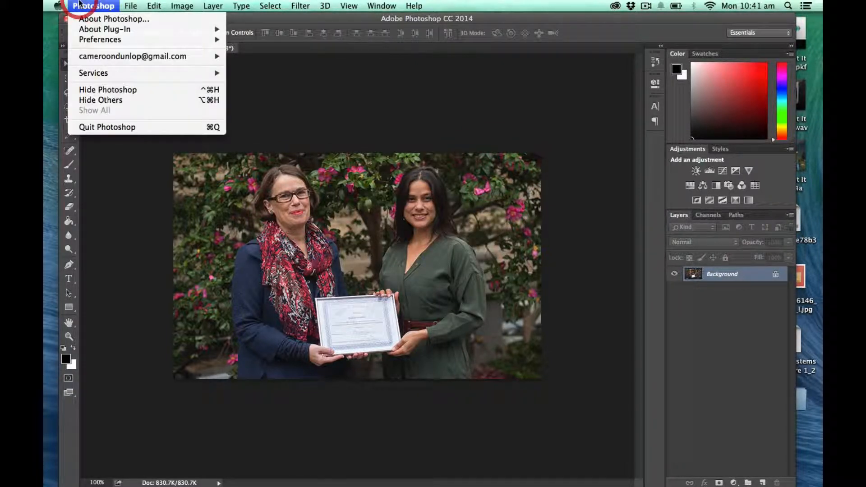
left_click(129, 128)
left_click(98, 238)
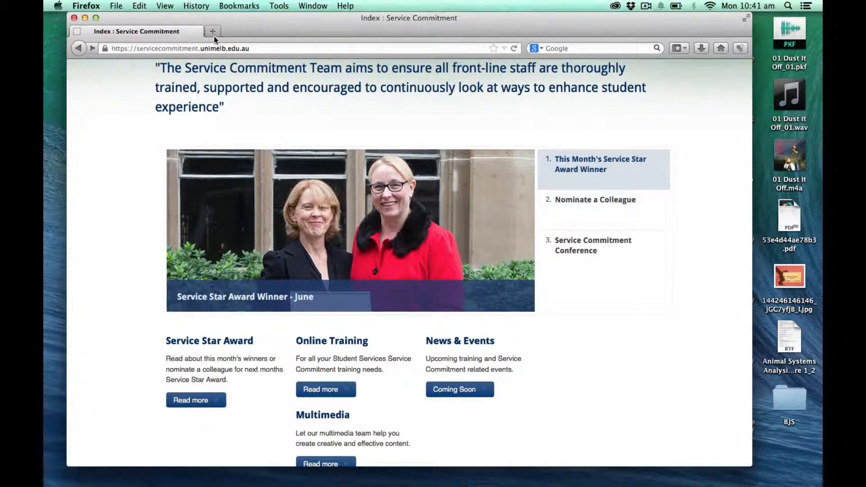
left_click(273, 47)
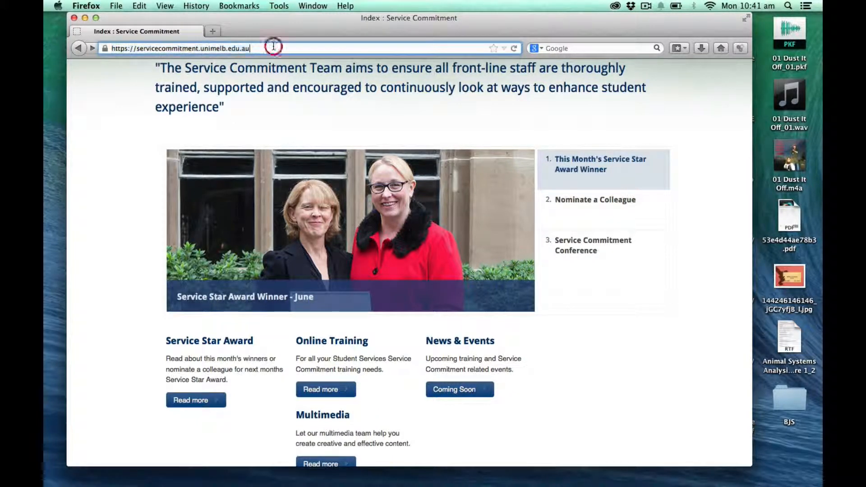
type("/")
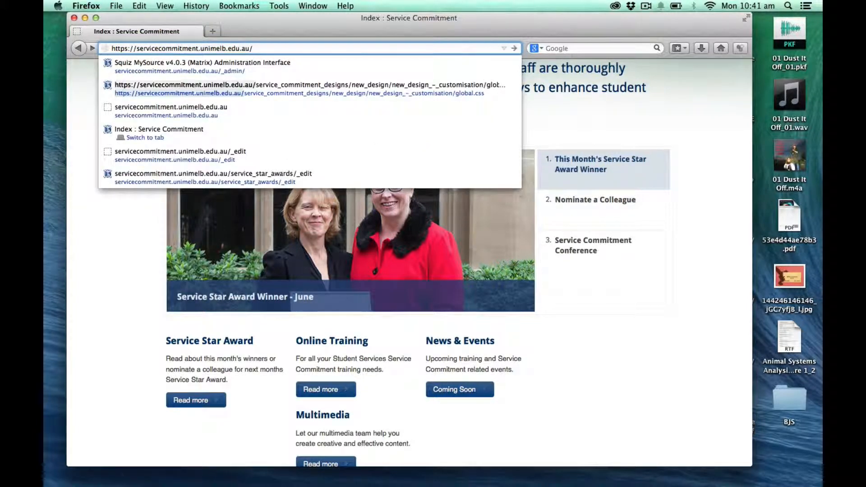
type("_admin/")
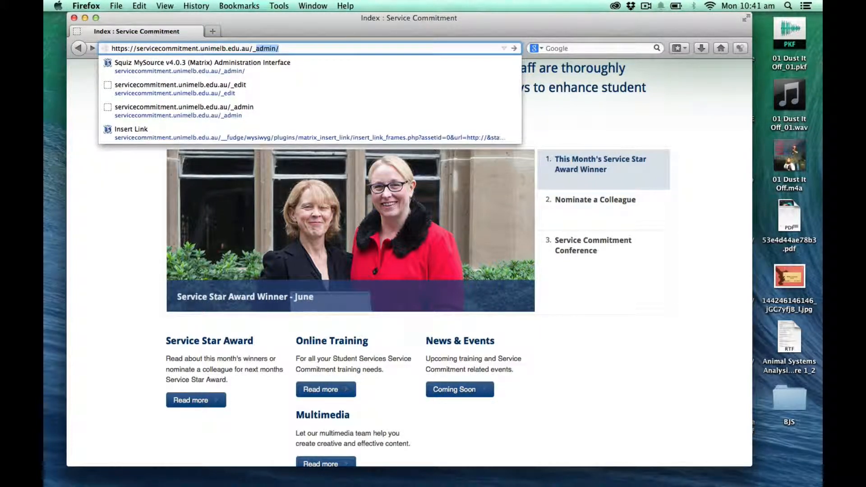
key("Return")
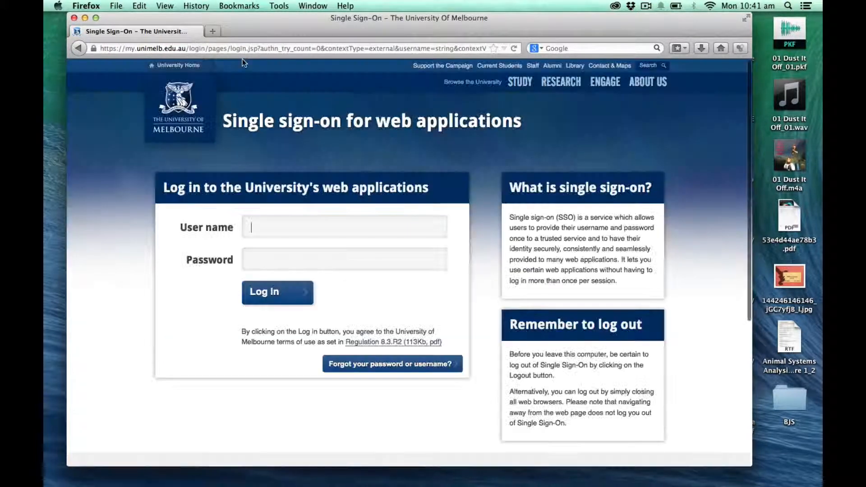
Log in to the University's single sign-on with the account user name and password.
type("dun")
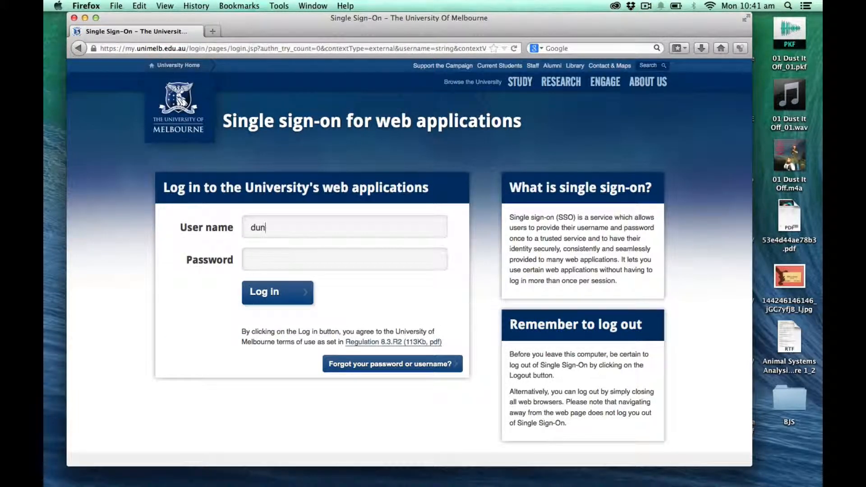
type("•••••")
key("Return")
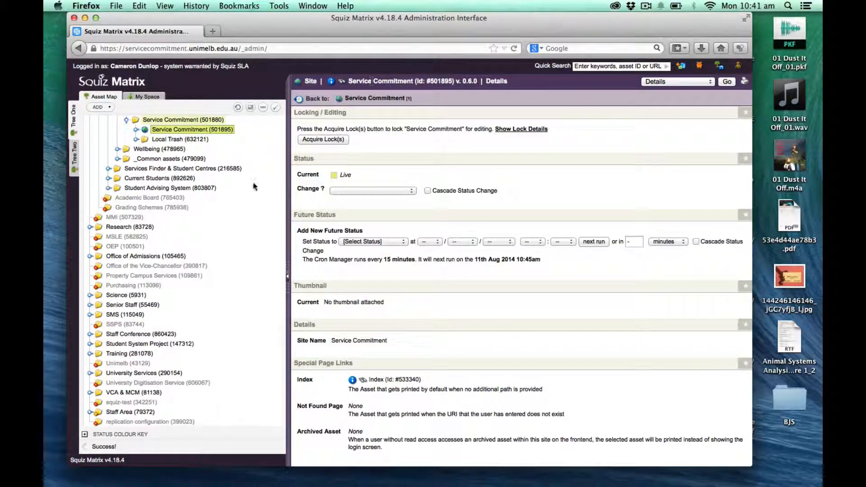
Locate the Service Commitment folder under Student Service Delivery in the asset map and expand the Service Commitment site inside it.
scroll(248, 183, "up", 8)
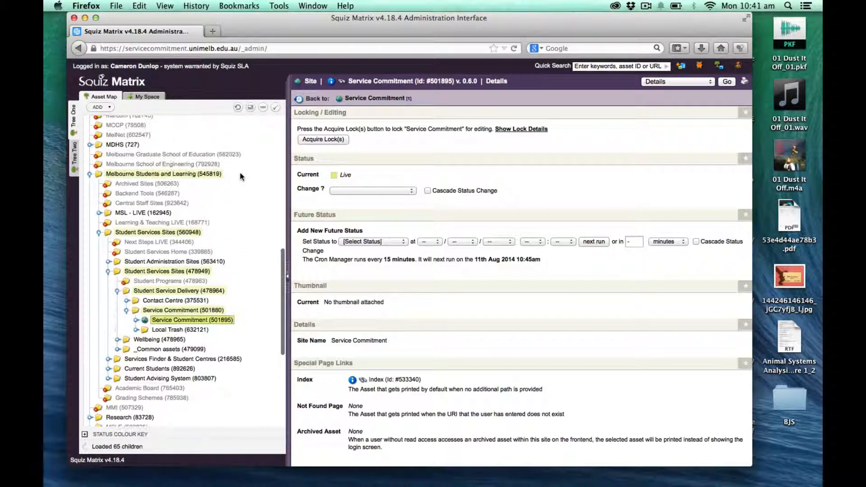
scroll(240, 177, "up", 10)
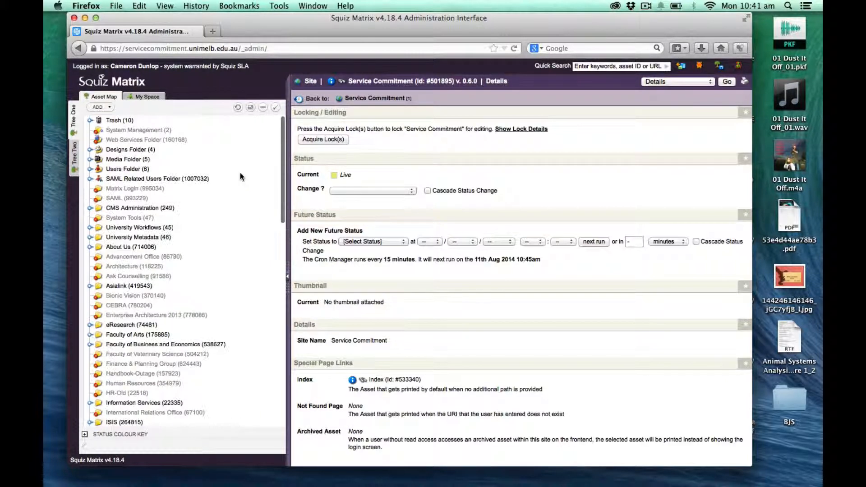
scroll(240, 175, "down", 8)
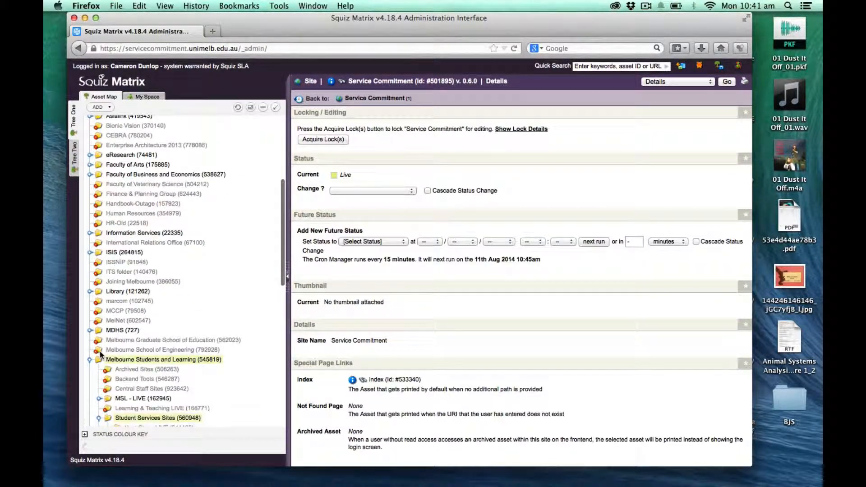
scroll(200, 364, "down", 4)
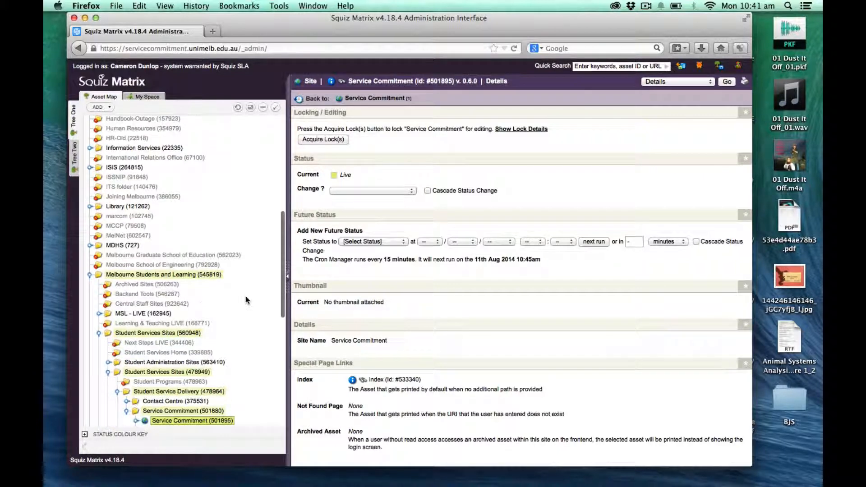
scroll(246, 300, "down", 4)
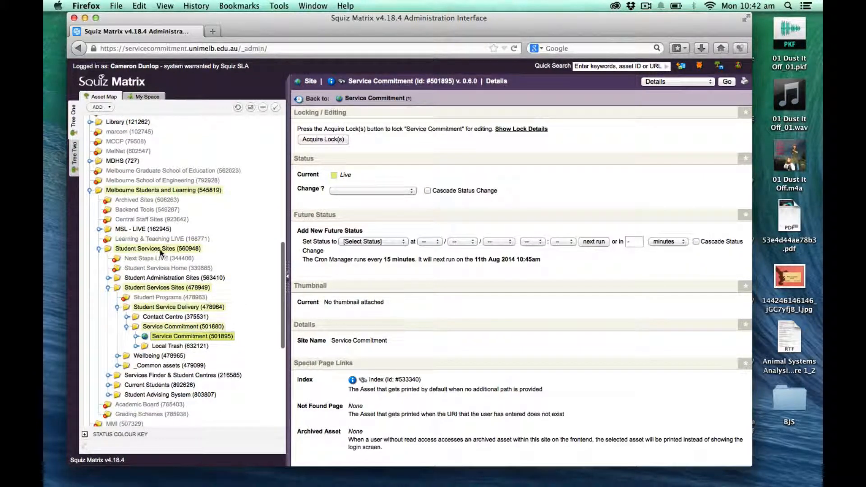
scroll(192, 226, "down", 5)
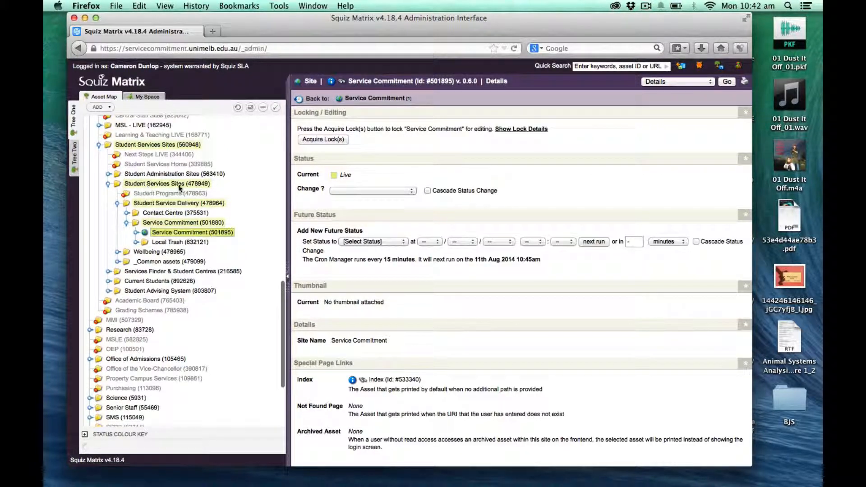
scroll(253, 207, "down", 2)
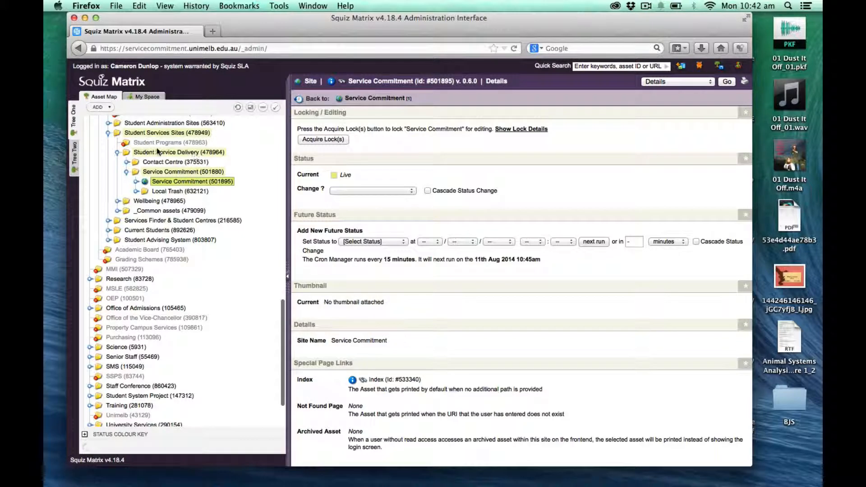
left_click(125, 173)
left_click(125, 174)
left_click(188, 172)
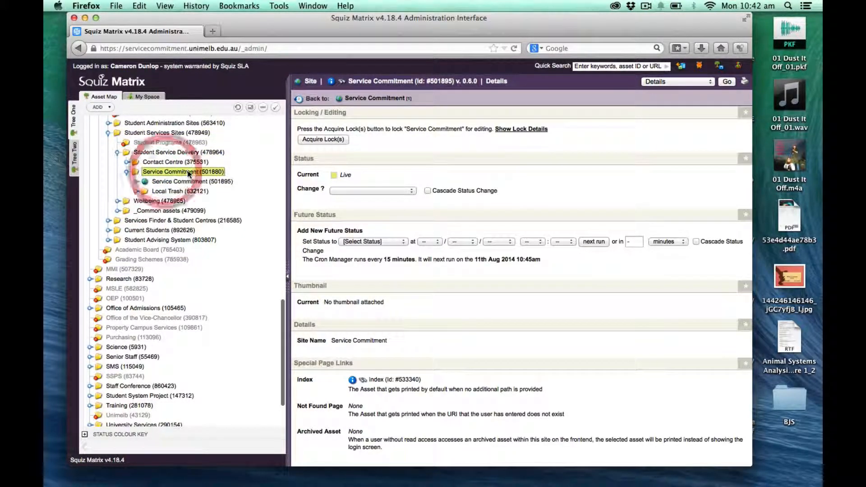
left_click(135, 182)
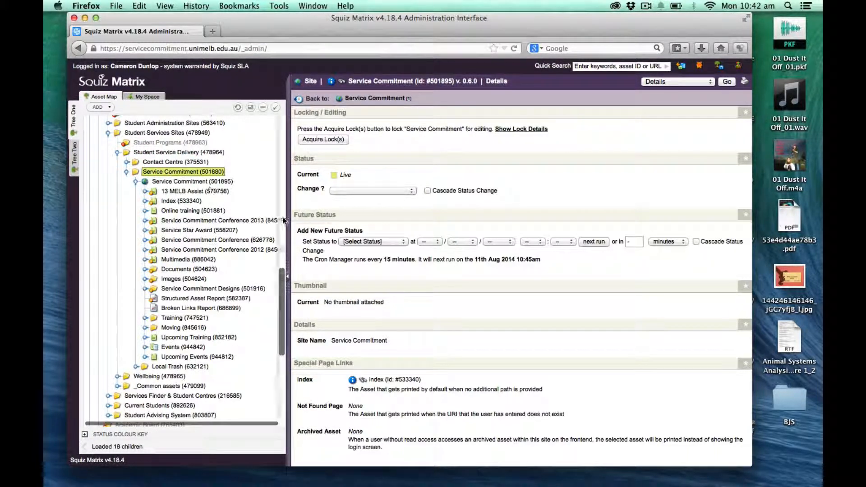
Expand the Images folder of the Service Commitment site in the asset map.
scroll(283, 217, "down", 3)
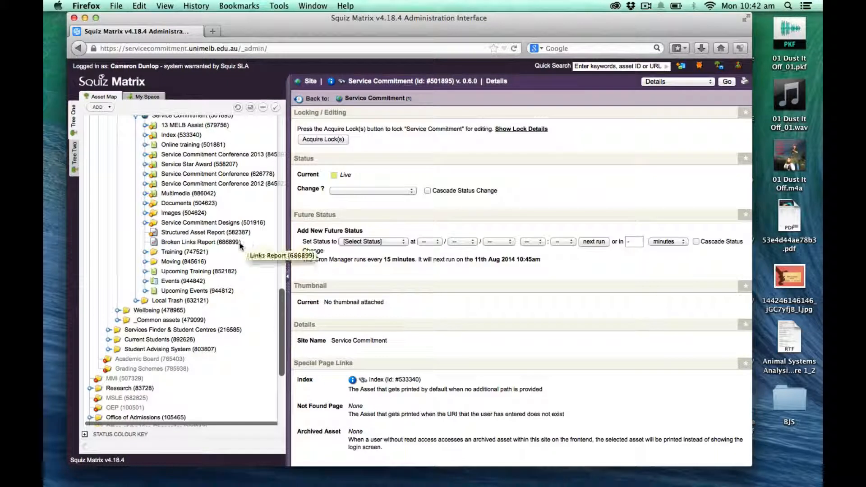
left_click(149, 214)
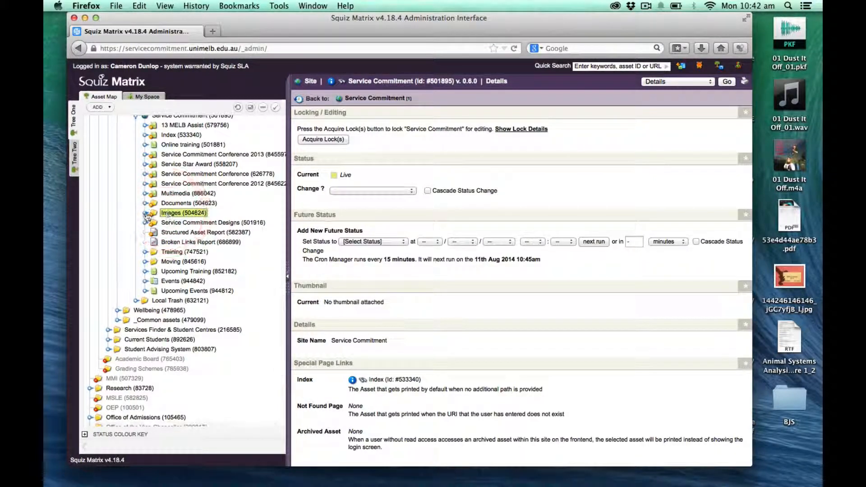
left_click(146, 214)
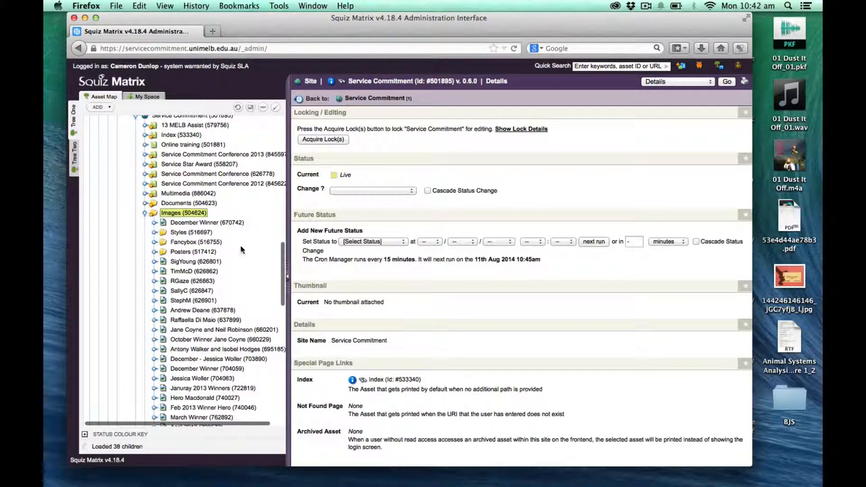
Open the details of the Service Star Winner Image asset and acquire its locks for editing.
scroll(241, 250, "down", 10)
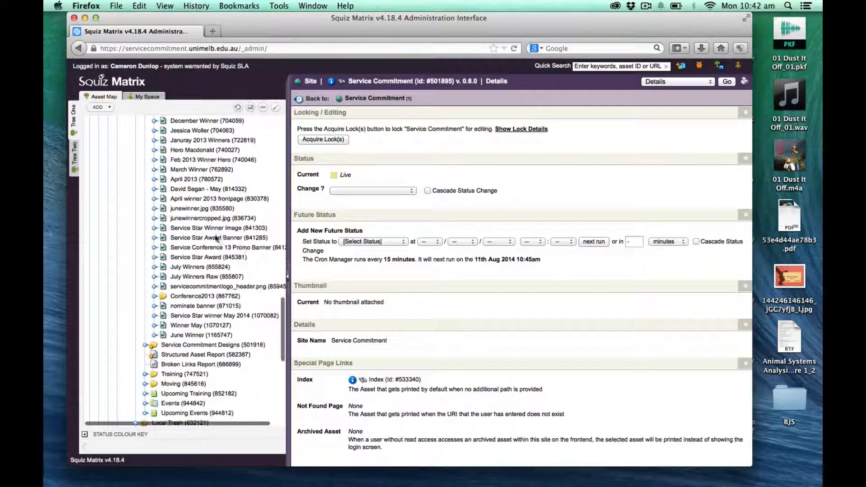
left_click(191, 228)
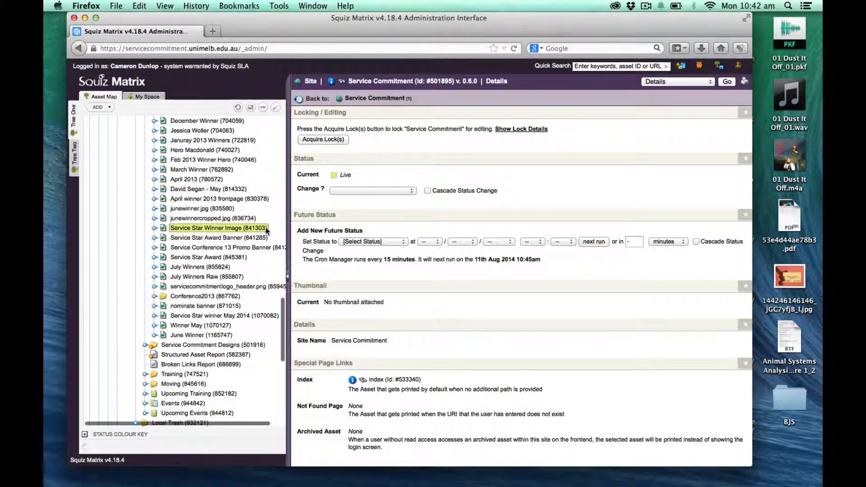
right_click(216, 226)
left_click(240, 218)
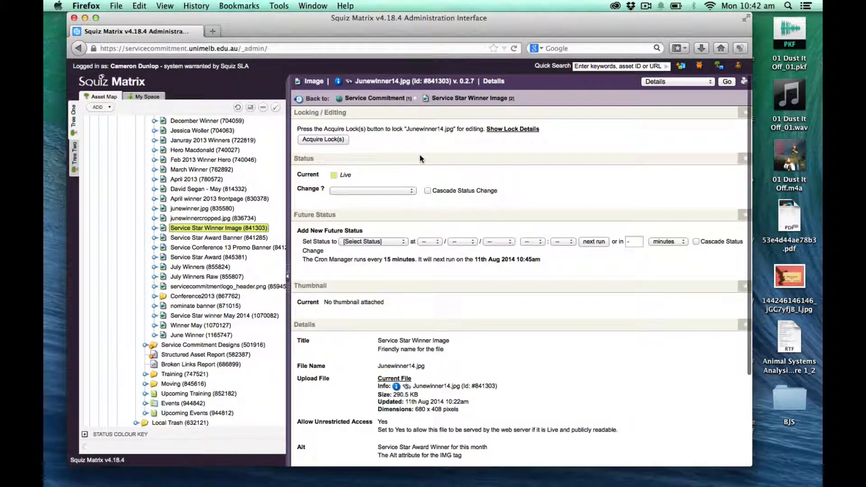
left_click(320, 141)
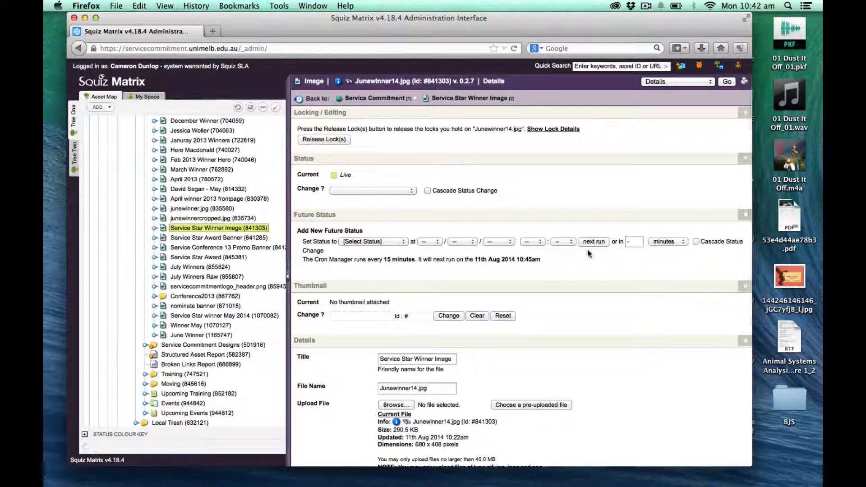
scroll(594, 259, "down", 5)
scroll(595, 265, "down", 2)
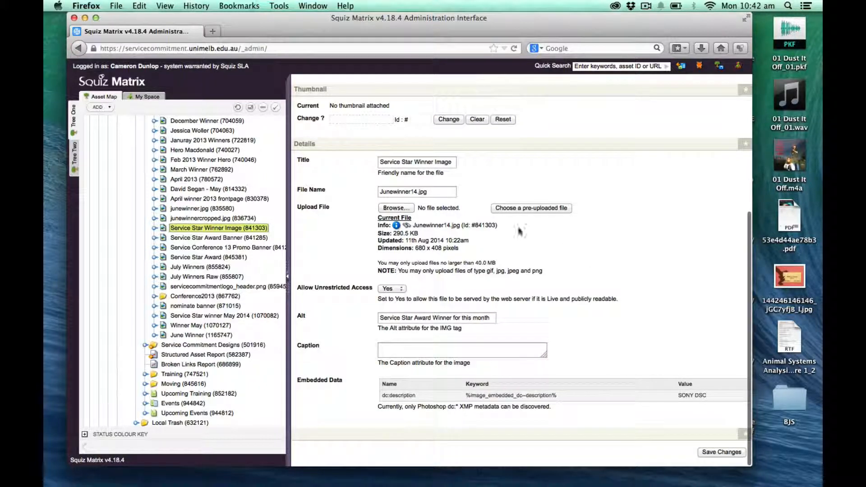
left_click(394, 210)
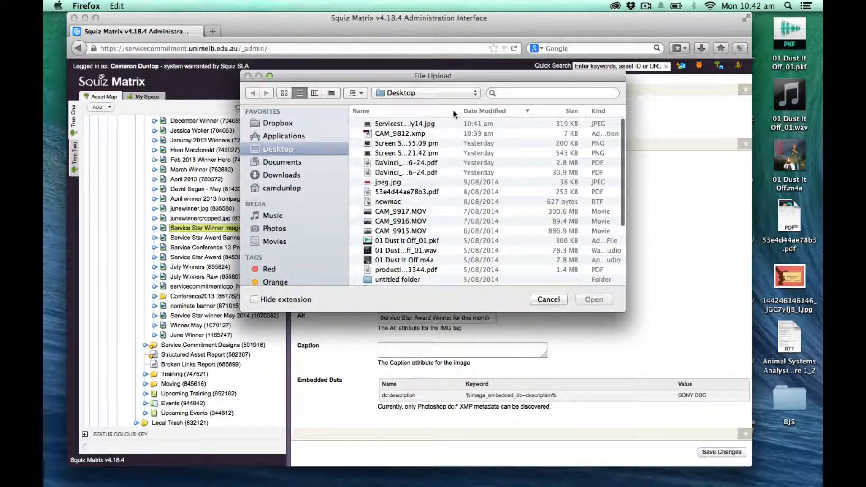
left_click_drag(457, 111, 492, 110)
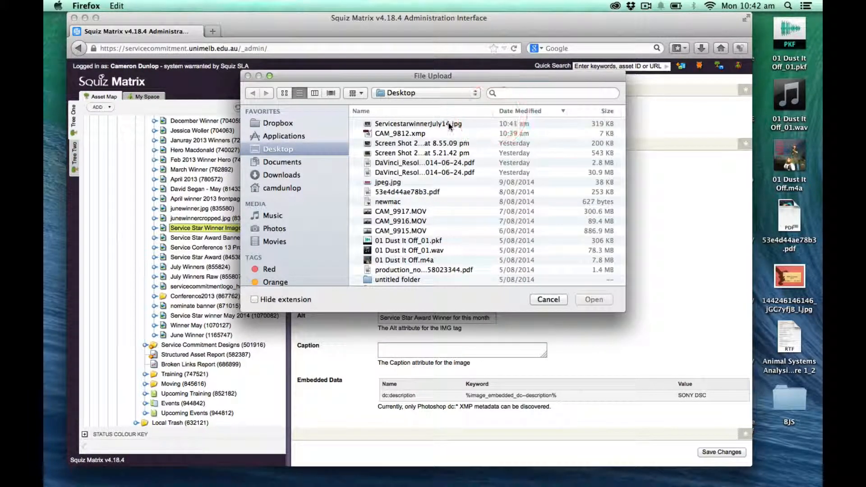
left_click(449, 124)
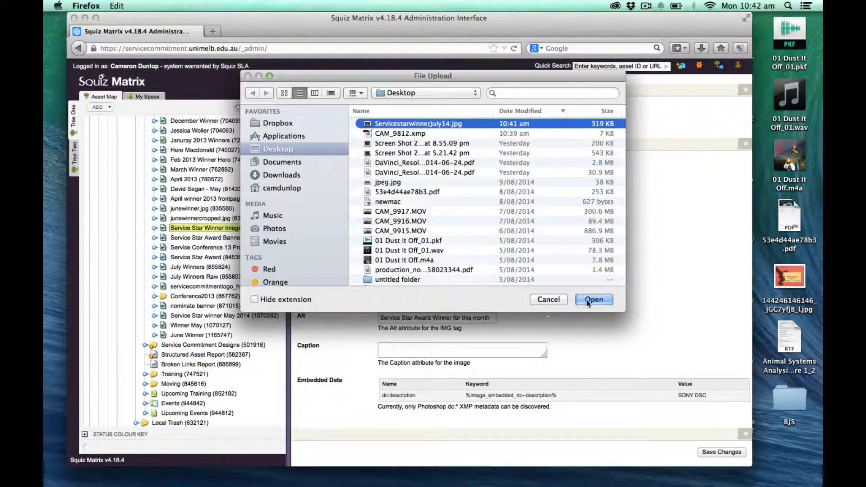
left_click(550, 301)
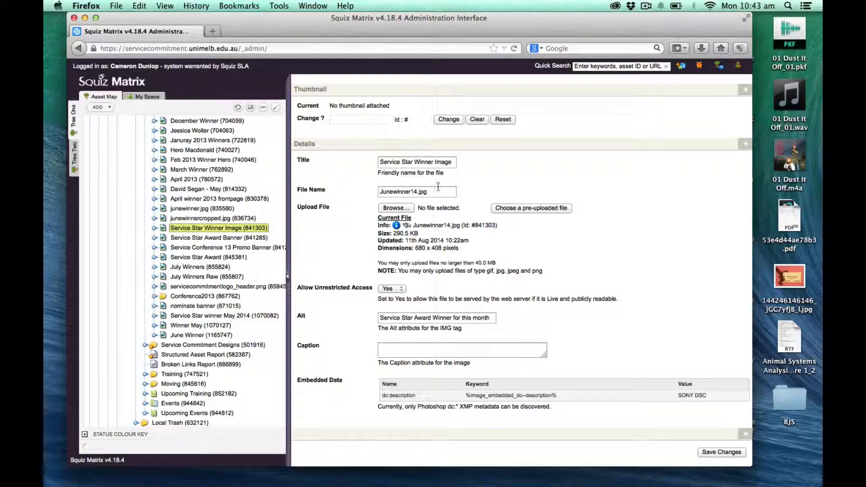
Check the file name and dimensions of the Service Star Winner Image, save the asset and release its locks.
left_click(422, 192)
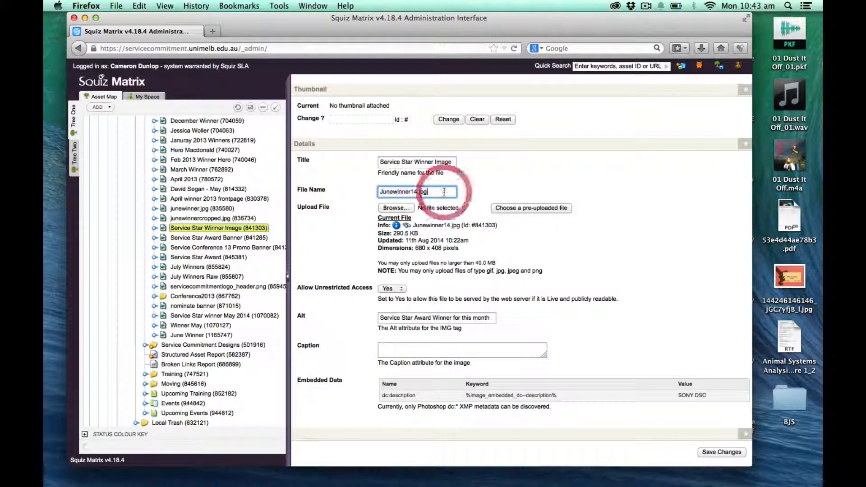
left_click(482, 243)
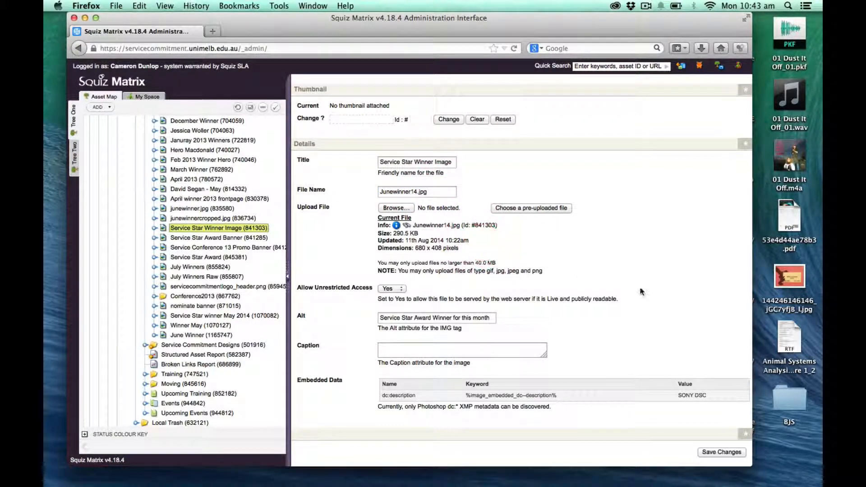
left_click_drag(413, 248, 455, 248)
left_click(431, 248)
left_click(420, 247)
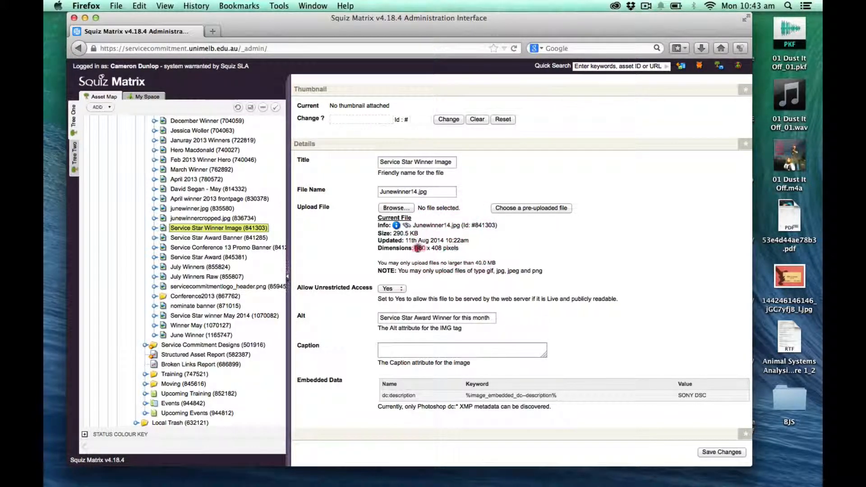
left_click(722, 453)
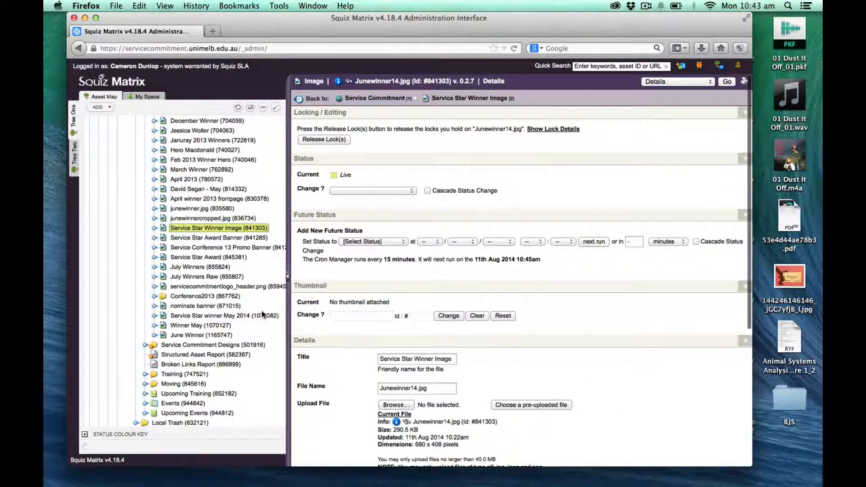
left_click(331, 141)
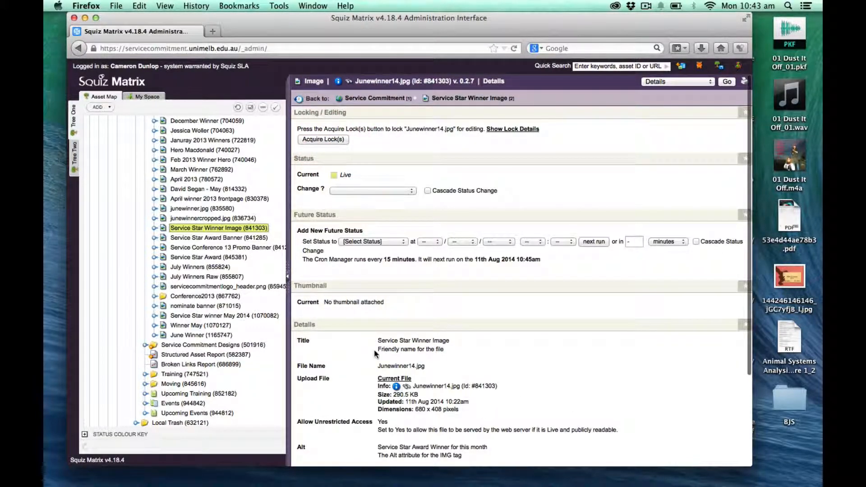
Examine the current file's update time and pixel dimensions in the details of the Service Star Winner Image.
scroll(375, 354, "down", 3)
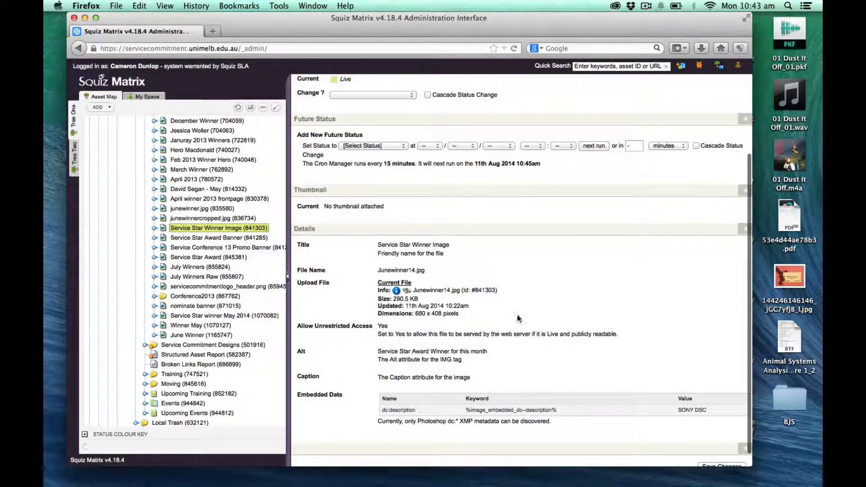
left_click(425, 315)
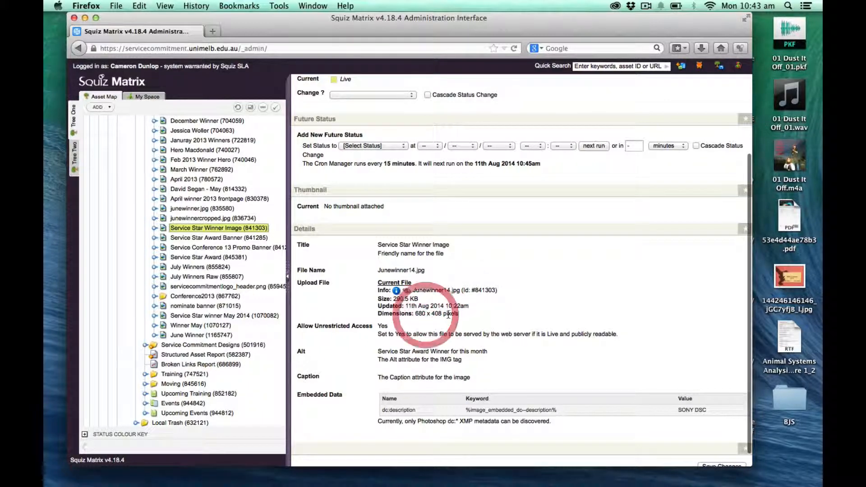
left_click_drag(406, 307, 443, 306)
left_click(440, 306)
left_click(757, 4)
left_click(756, 3)
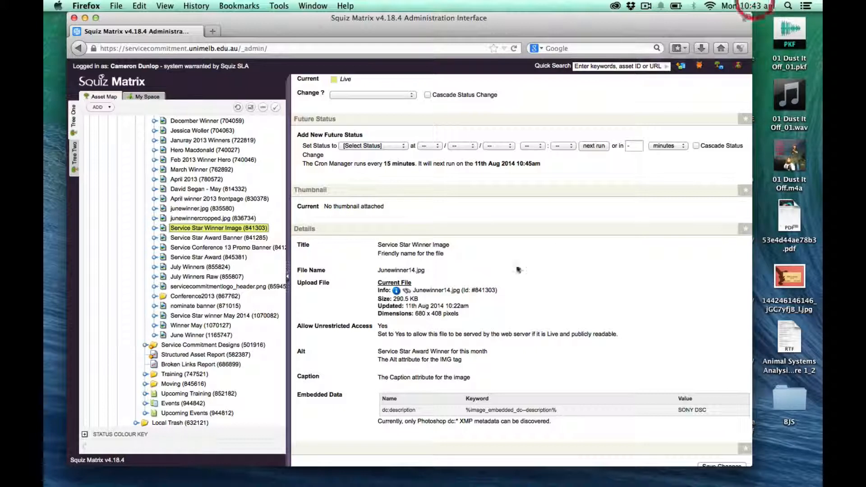
left_click(419, 311)
scroll(398, 297, "up", 5)
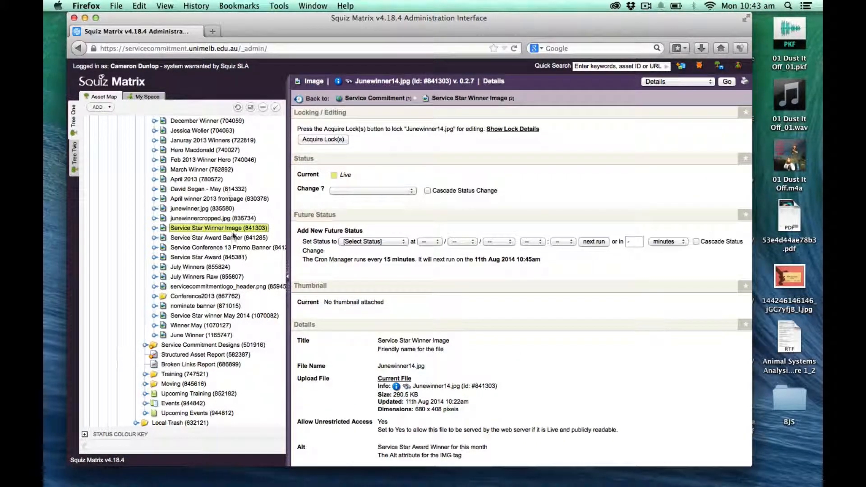
Open the contents of the Service Star Award page under the Service Commitment site and acquire the locks for editing.
scroll(232, 232, "up", 15)
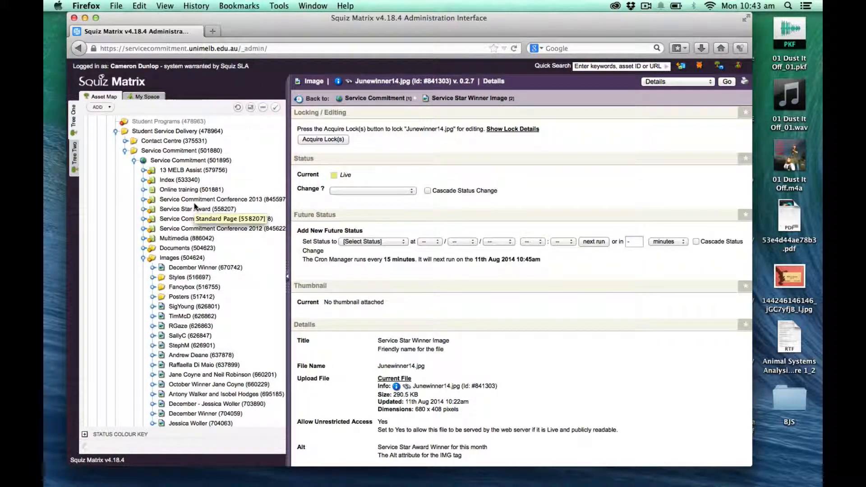
left_click(175, 208)
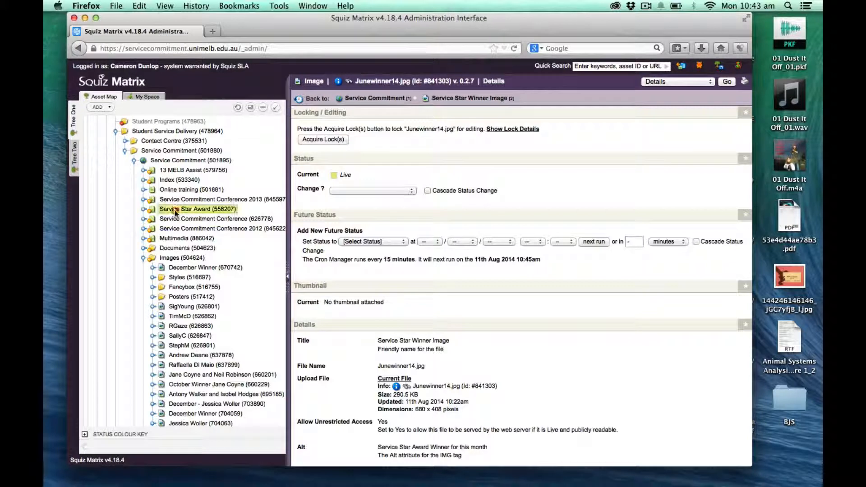
right_click(177, 211)
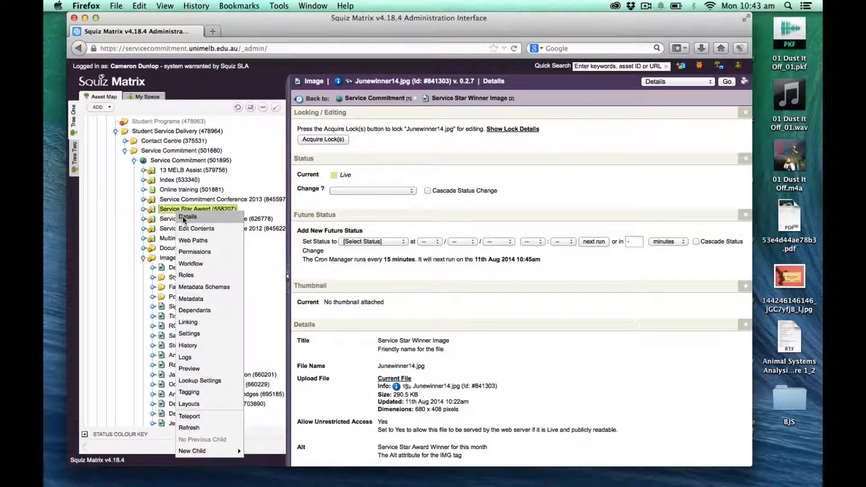
left_click(189, 228)
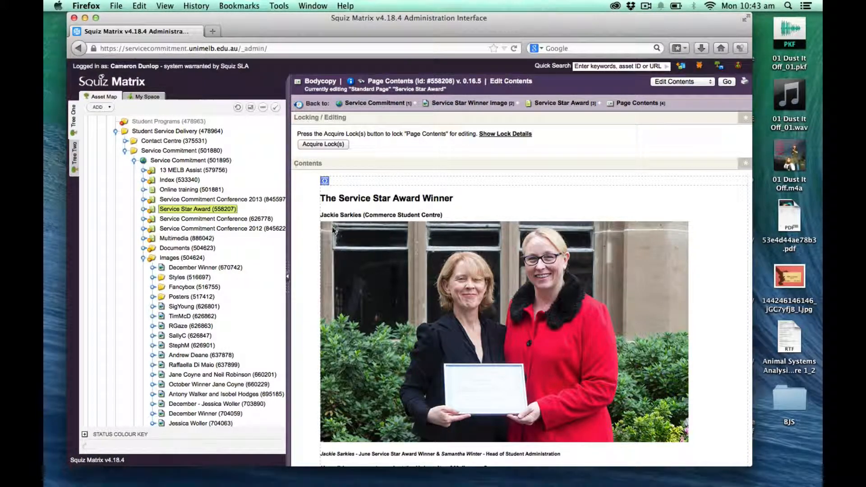
left_click(327, 147)
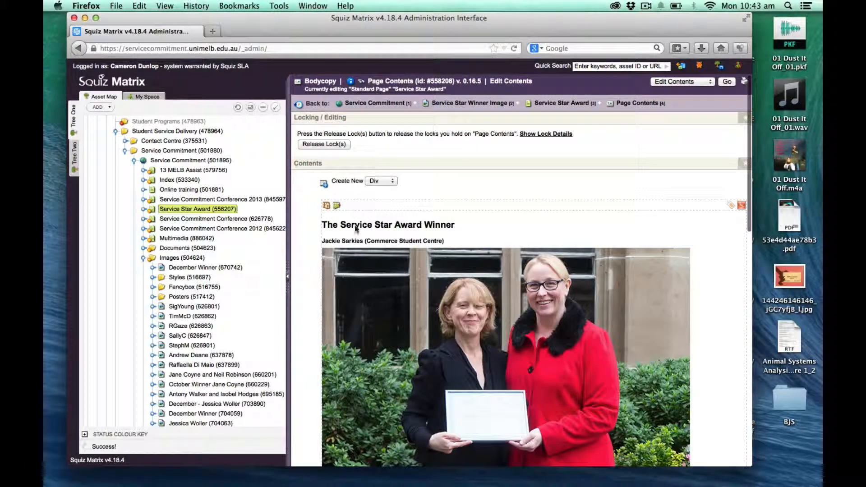
Open the Service Star Award page's content block with the winner story in the rich-text editor.
scroll(302, 259, "down", 8)
scroll(301, 259, "up", 7)
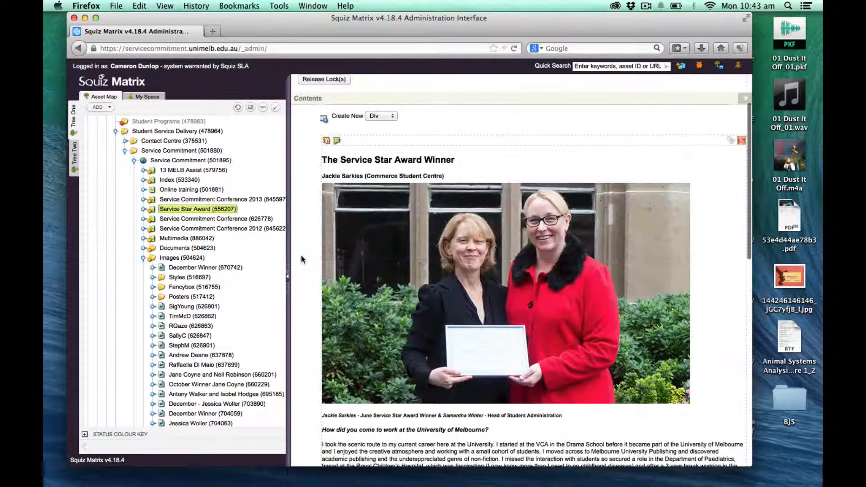
left_click(337, 142)
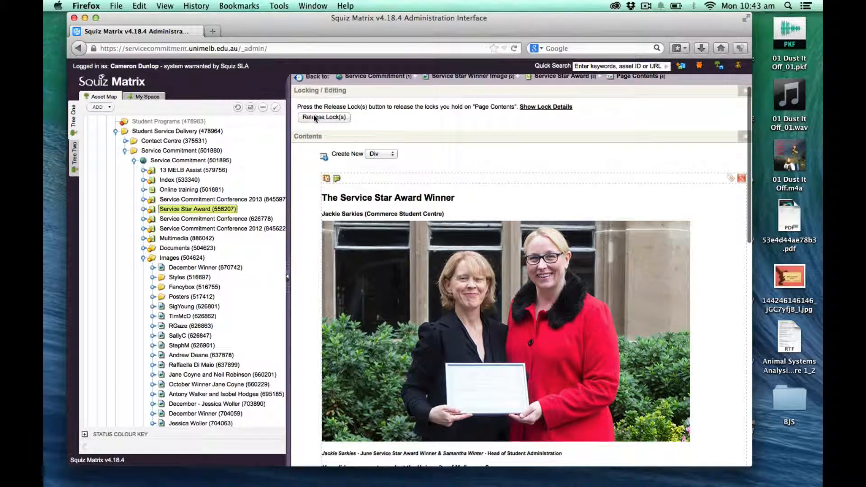
scroll(331, 165, "down", 2)
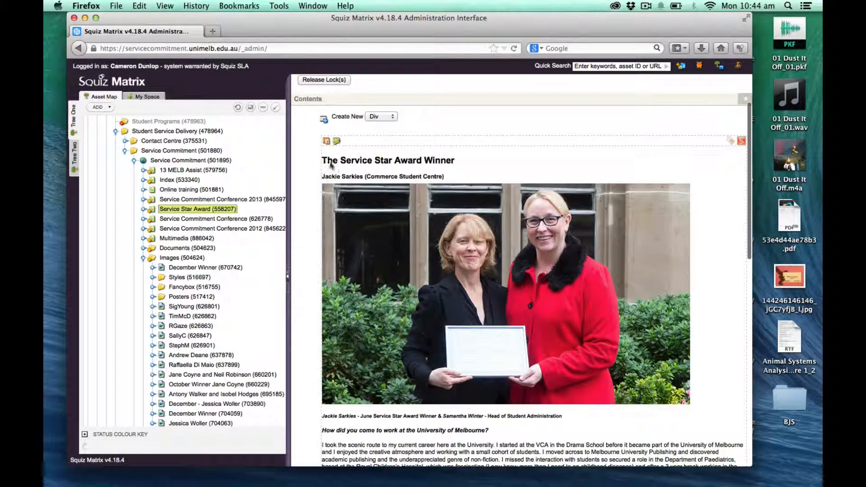
left_click(338, 141)
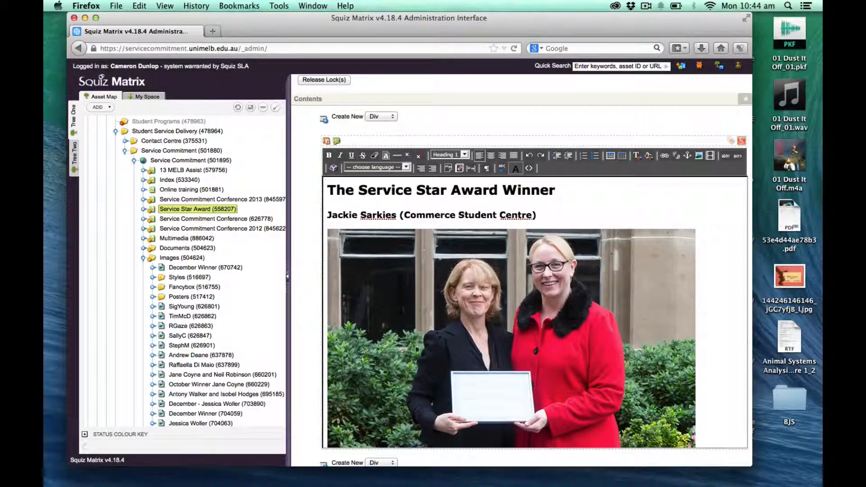
Look through the winner story in the editor and switch it to HTML source view.
scroll(417, 350, "down", 8)
scroll(416, 348, "up", 6)
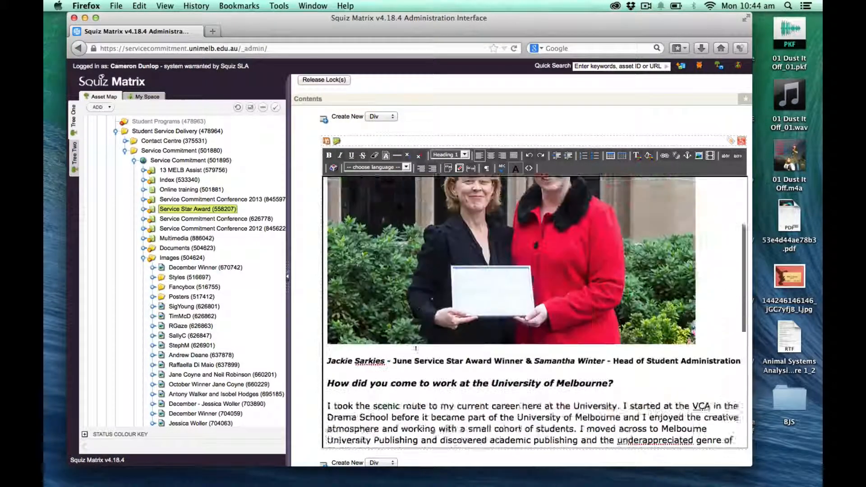
scroll(416, 349, "up", 5)
scroll(515, 215, "down", 3)
scroll(514, 215, "up", 3)
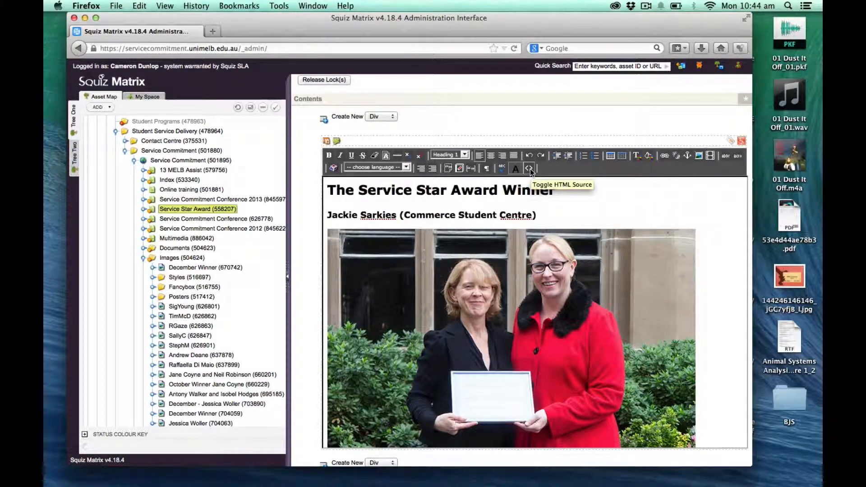
left_click(530, 169)
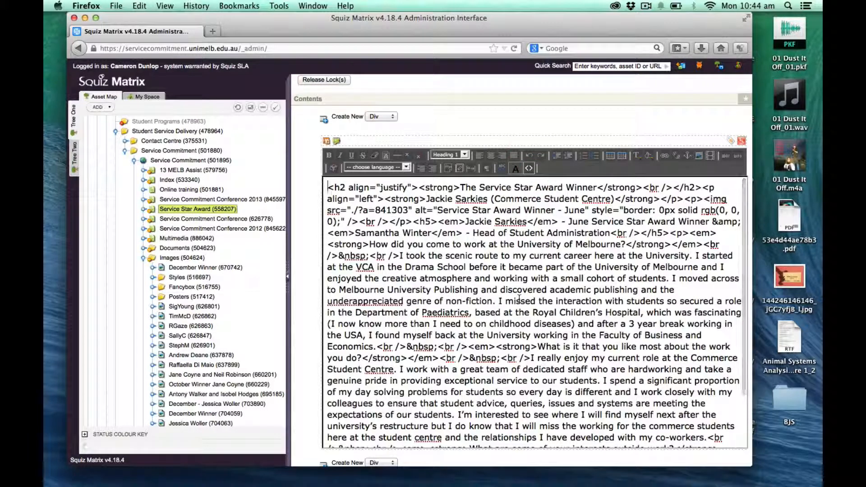
Examine the HTML source of the winner story, including the heading, the image reference, the caption and the interview text.
scroll(520, 300, "down", 5)
scroll(519, 300, "up", 5)
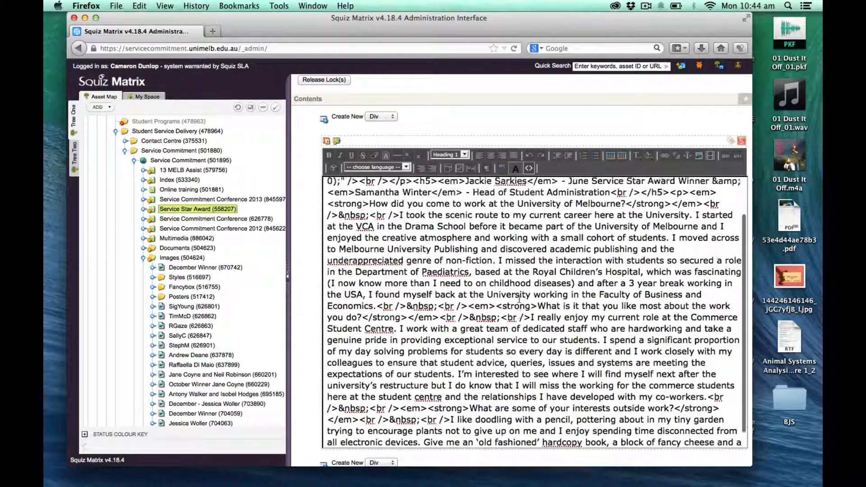
left_click_drag(377, 211, 499, 236)
left_click(495, 245)
left_click(560, 248)
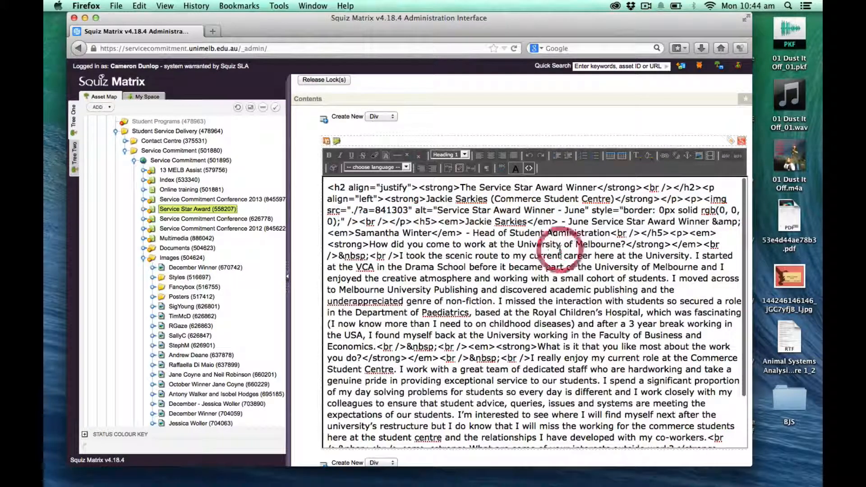
left_click_drag(465, 222, 515, 245)
left_click(514, 245)
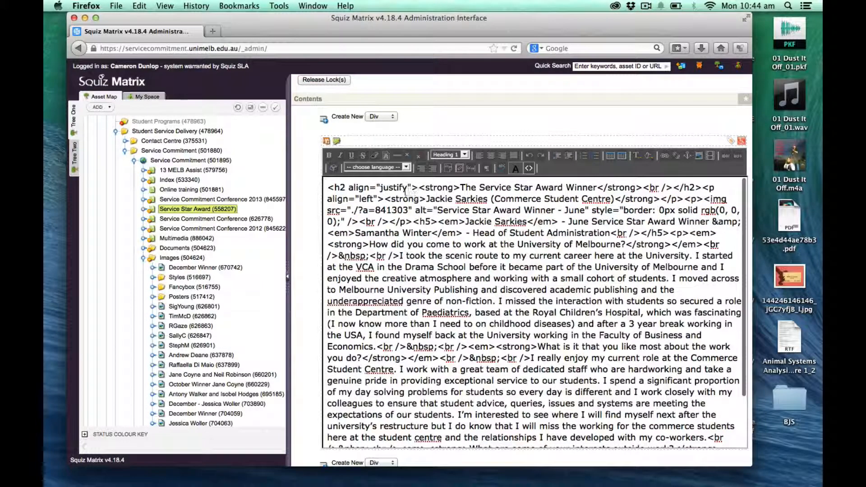
left_click_drag(474, 191, 484, 195)
left_click(484, 194)
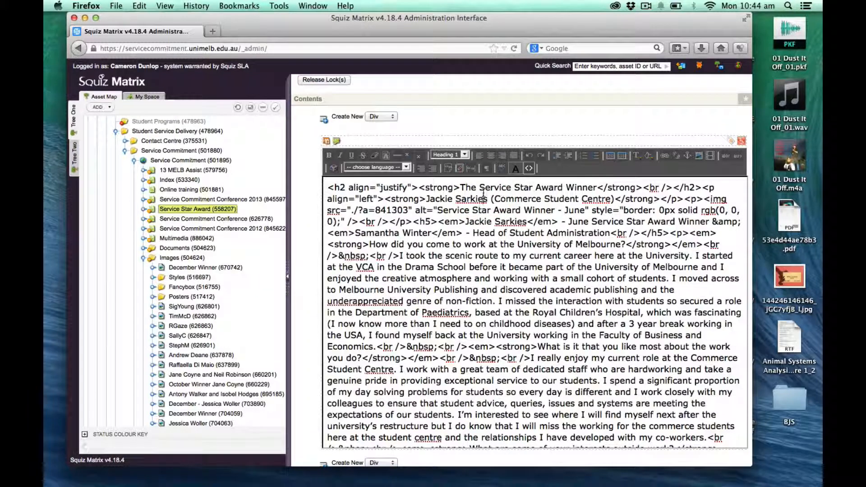
left_click_drag(342, 187, 533, 187)
left_click(534, 188)
left_click_drag(462, 186, 599, 402)
left_click(599, 402)
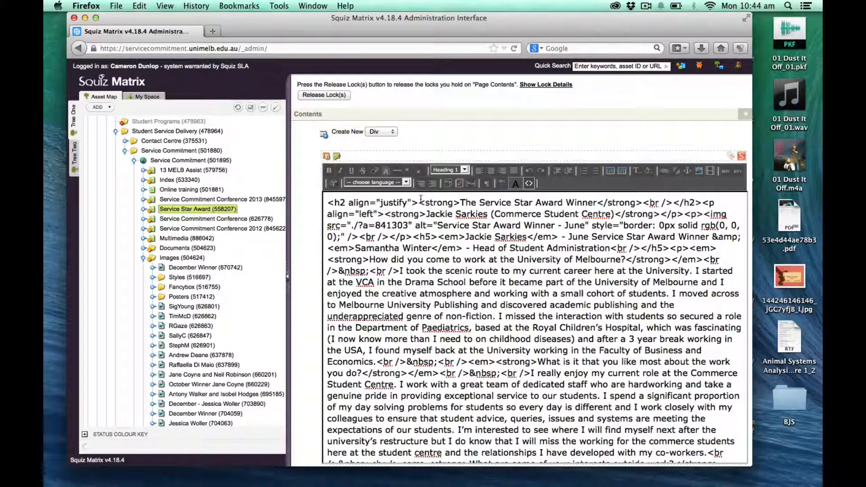
Examine the opening and closing strong tags around the heading "The Service Star Award Winner" in the HTML source.
left_click(463, 201)
left_click_drag(463, 201, 537, 202)
left_click(537, 202)
scroll(537, 202, "down", 1)
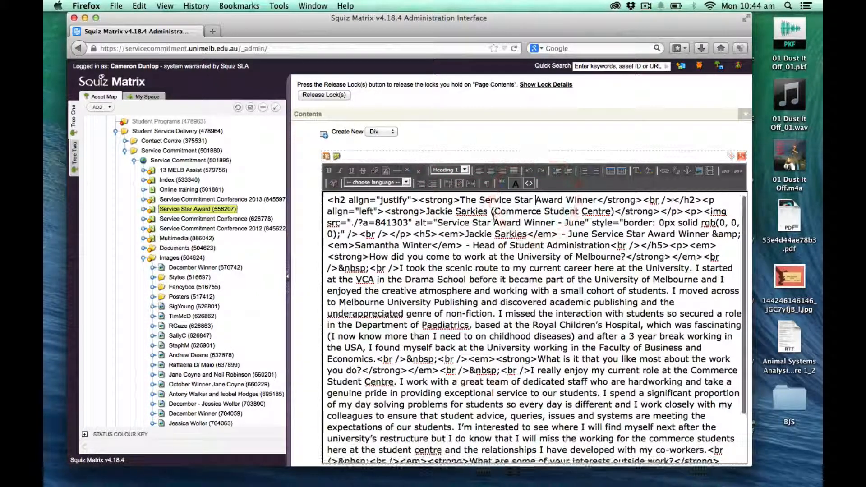
scroll(436, 204, "up", 1)
left_click_drag(421, 202, 460, 202)
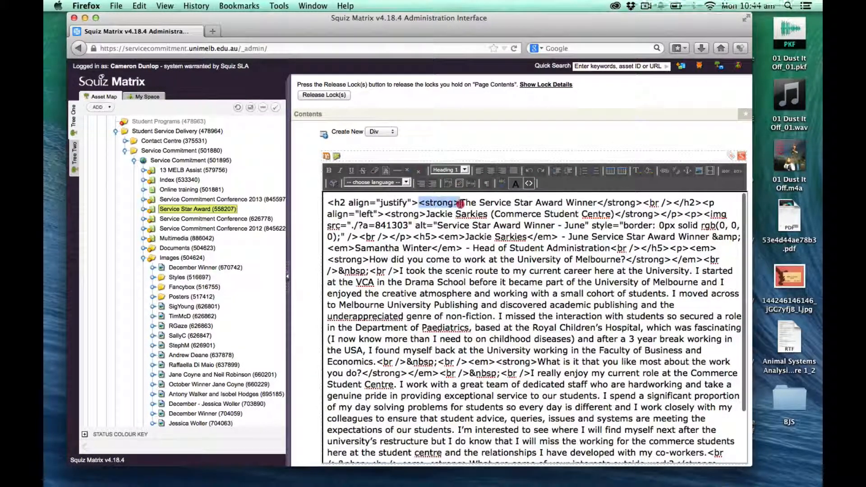
left_click(605, 203)
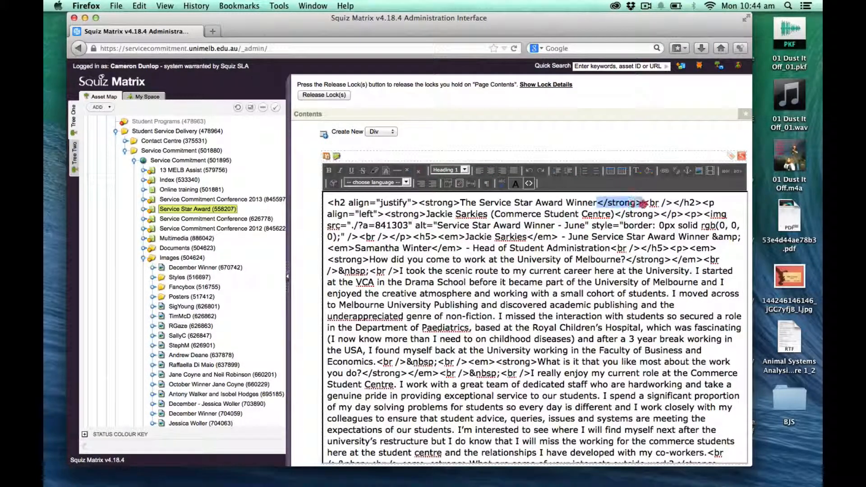
left_click(625, 203)
left_click_drag(421, 203, 635, 204)
left_click(458, 203)
left_click(462, 200)
left_click(603, 203)
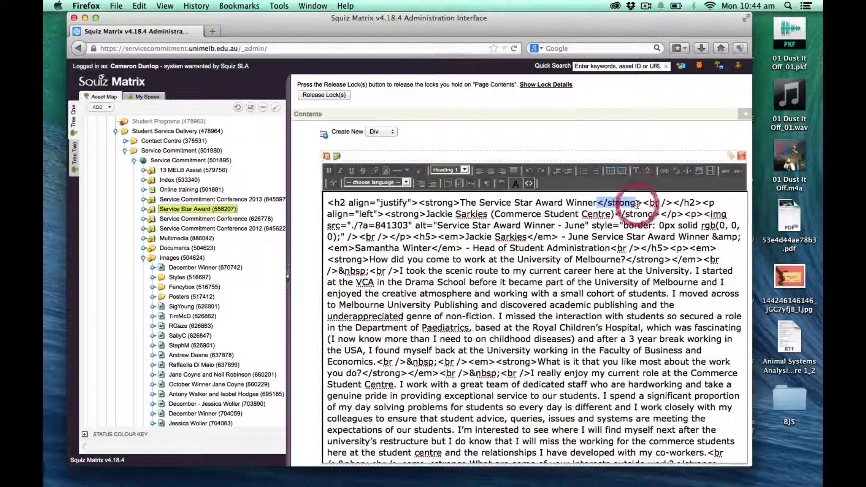
Shorten the line break tag after the heading "The Service Star Award Winner" to <br> in the HTML source.
left_click(618, 203)
left_click(625, 204)
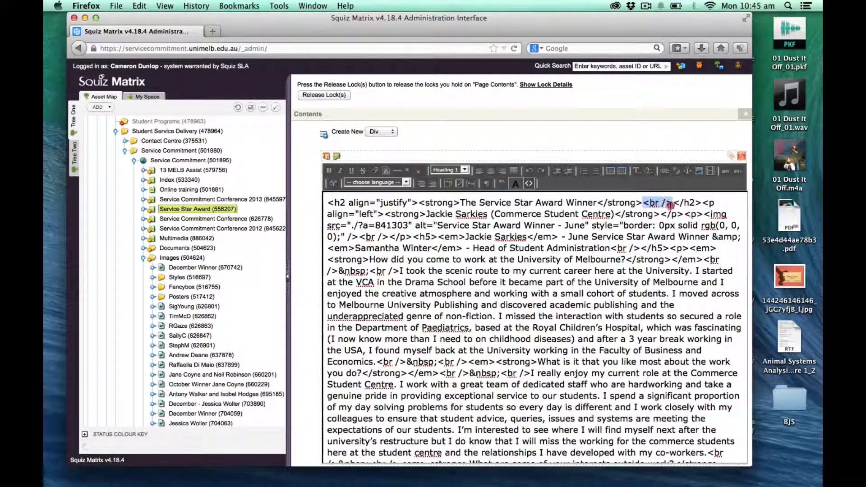
left_click(648, 205)
left_click_drag(637, 204, 648, 204)
left_click(662, 203)
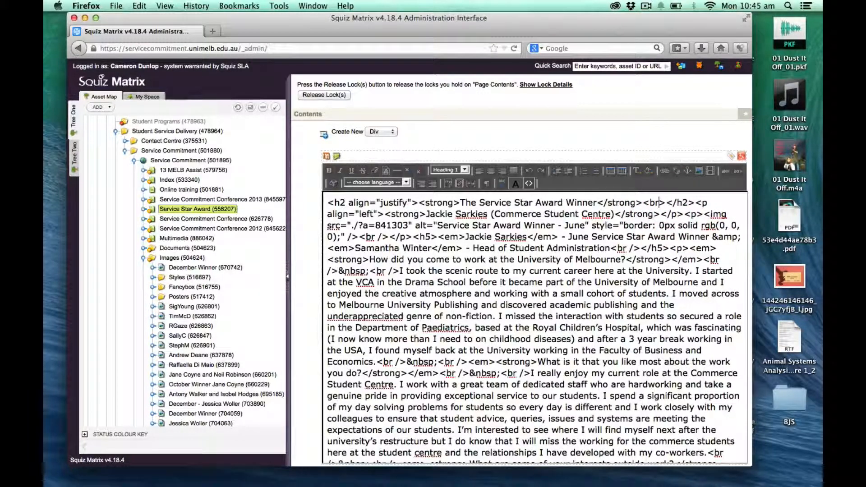
left_click(664, 203)
Examine the h2 tags enclosing the heading and the left-aligned paragraph tag that follows them.
mouse_move(332, 202)
left_mouse_down()
mouse_move(419, 202)
mouse_move(325, 203)
left_mouse_up()
left_click(419, 203)
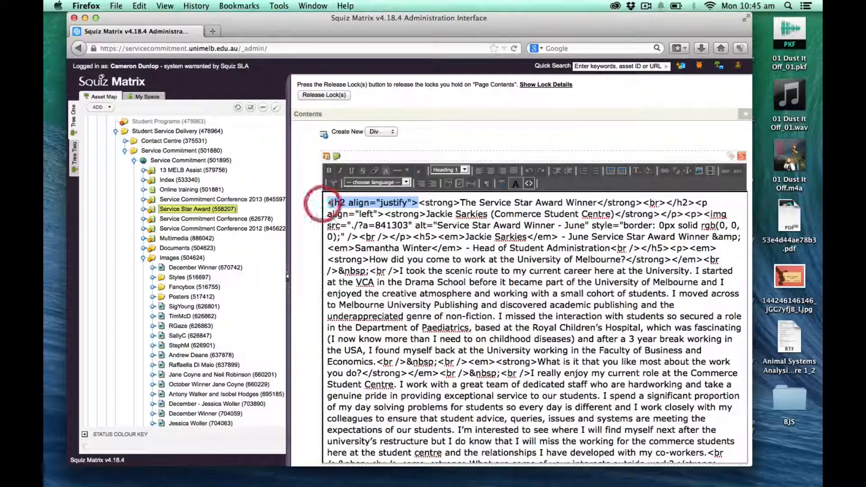
left_click(334, 201)
left_click_drag(667, 203, 697, 203)
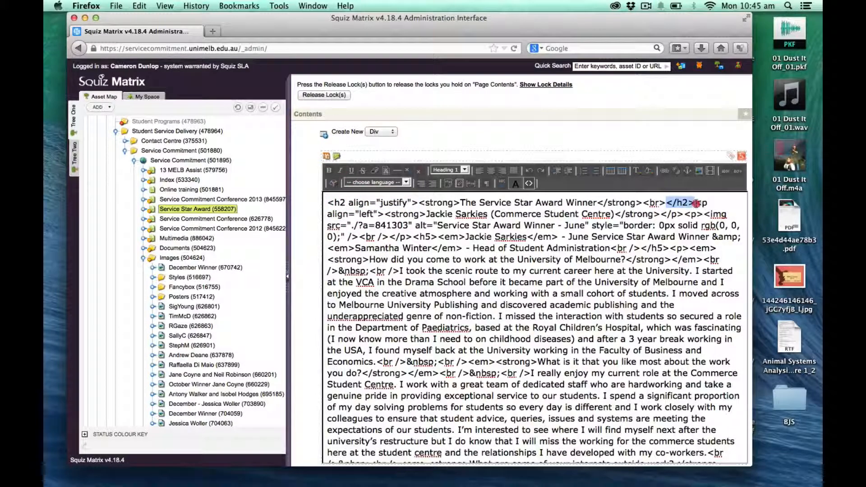
left_click(695, 203)
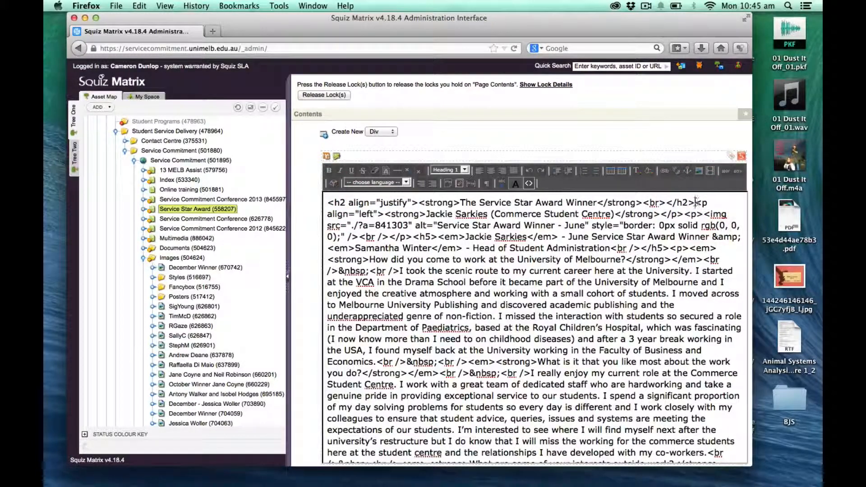
left_click_drag(695, 202, 706, 203)
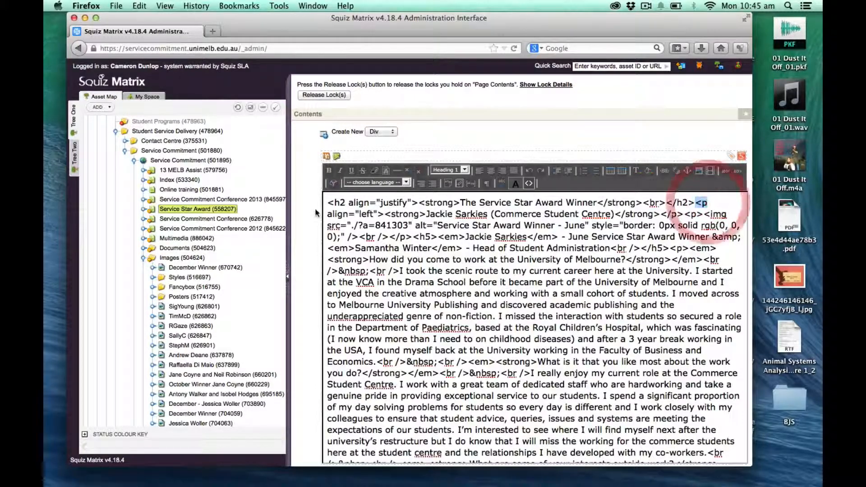
left_click_drag(328, 213, 384, 214)
left_click(385, 214)
left_click(432, 216)
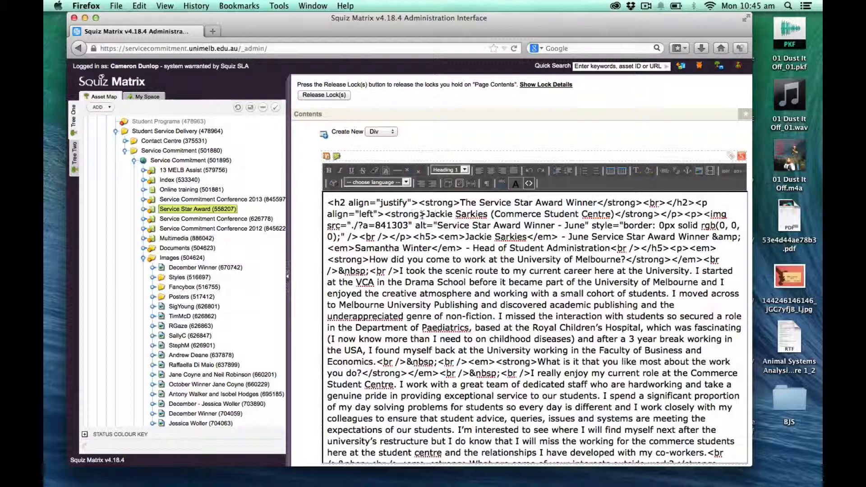
Examine the strong tags around the winner line, including the winner's name and the "Commerce Student Centre" text.
double_click(405, 214)
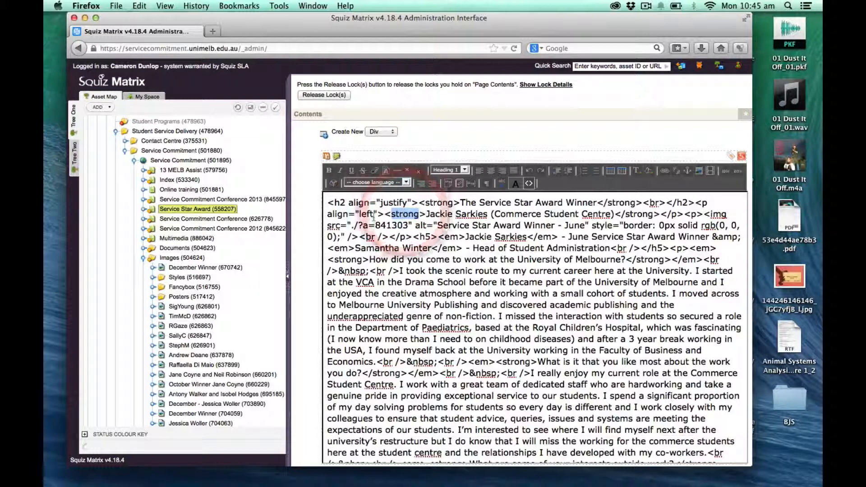
left_click(384, 215)
left_click_drag(411, 215, 654, 214)
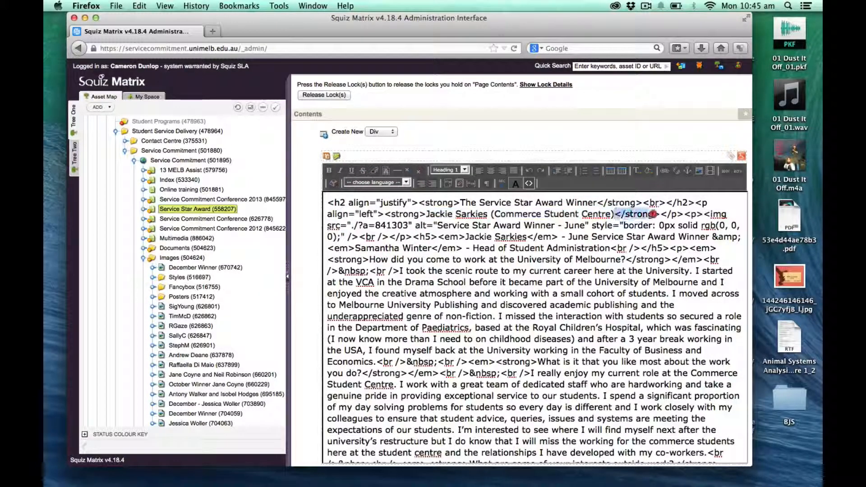
left_click(616, 215)
left_click_drag(504, 215, 489, 216)
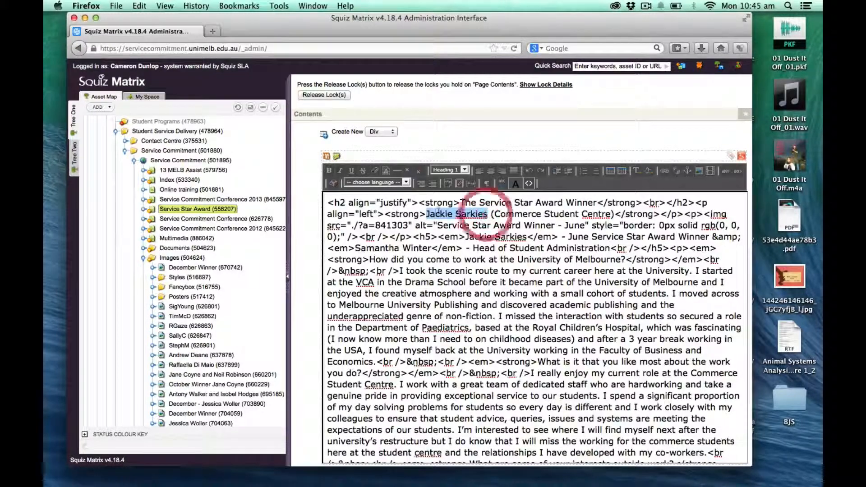
left_click(425, 215)
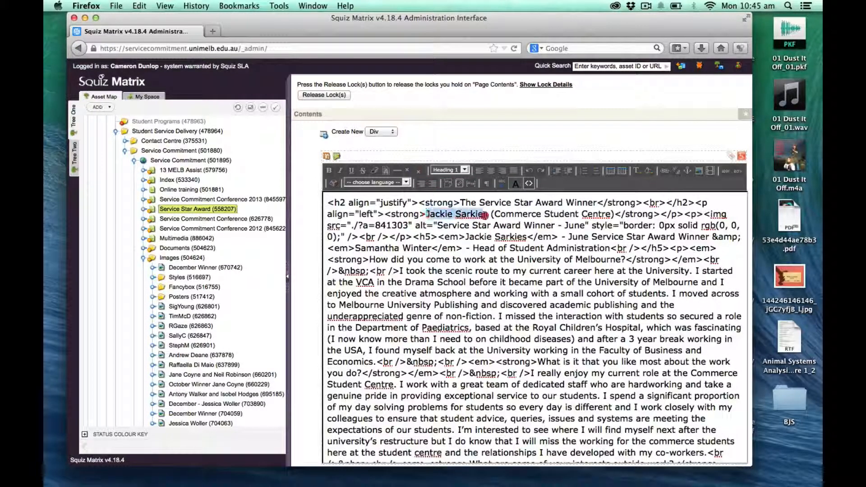
left_click_drag(491, 215, 616, 216)
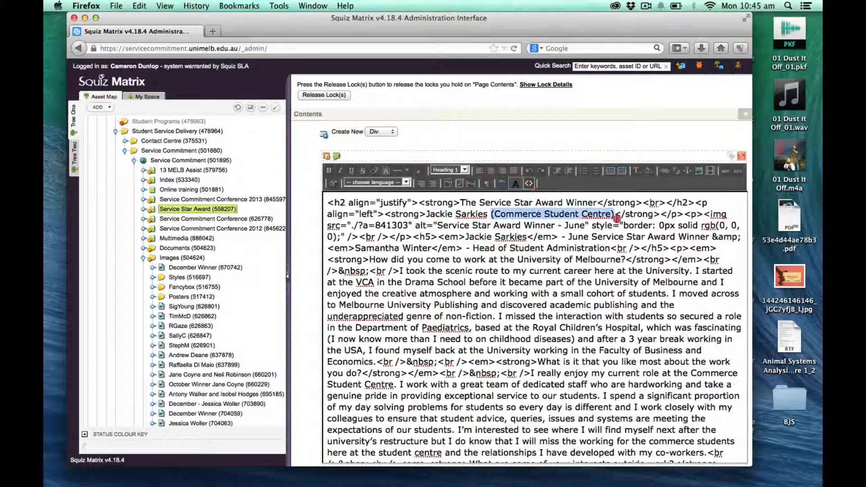
left_click(615, 216)
Examine the image tag of the winner's photo, covering its asset ID, alt text and border style.
scroll(615, 218, "down", 1)
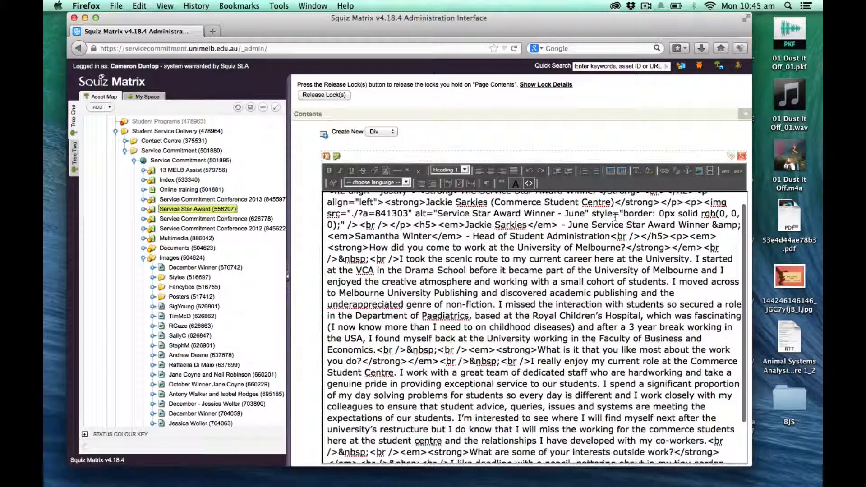
double_click(384, 213)
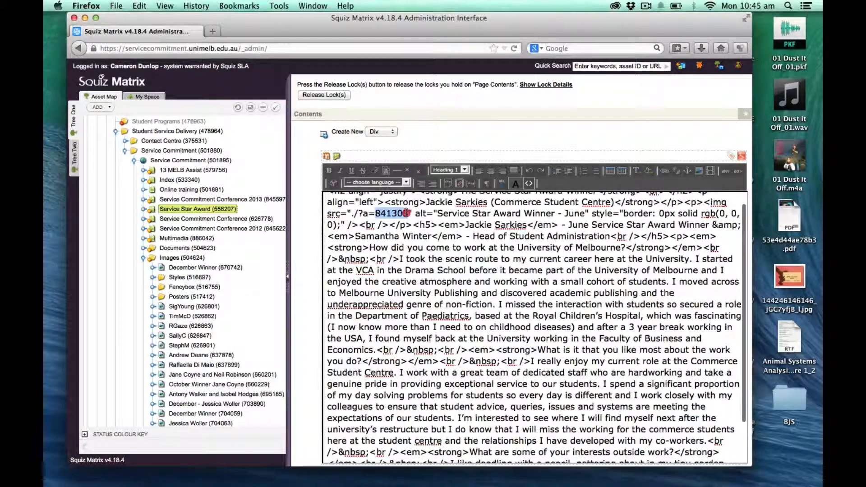
left_click_drag(376, 214, 408, 214)
left_click(408, 214)
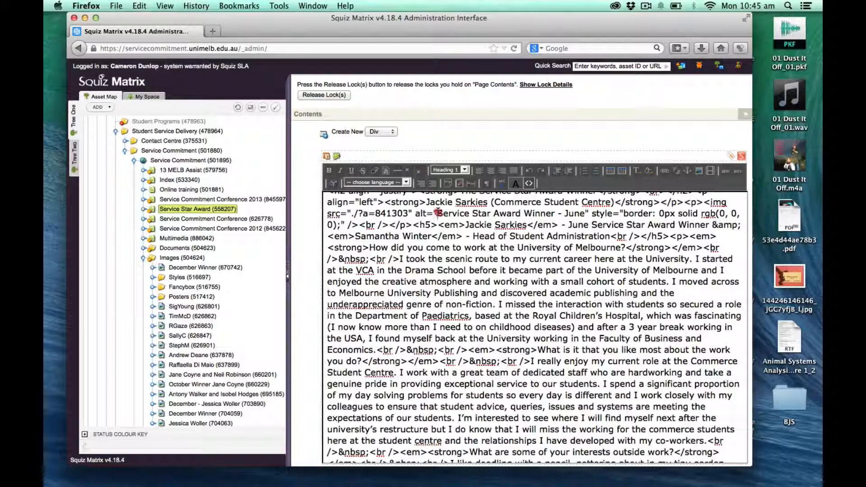
left_click(534, 213)
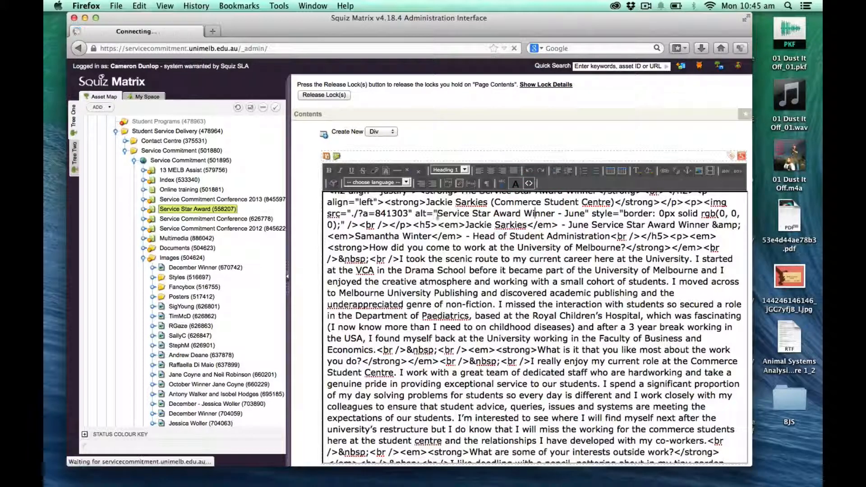
left_click_drag(473, 214, 522, 214)
left_click(436, 216)
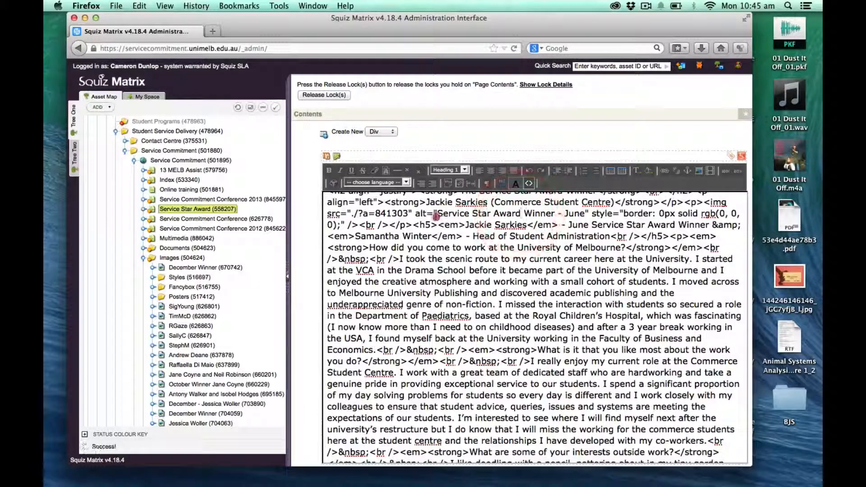
double_click(551, 213)
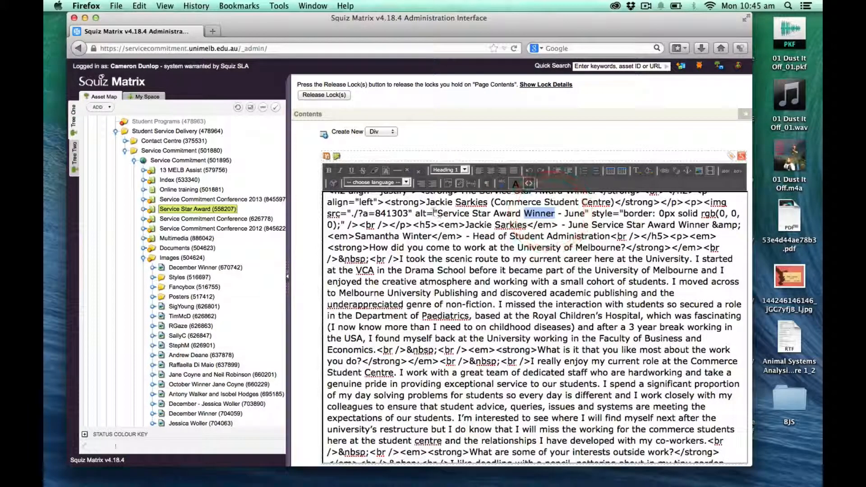
double_click(579, 213)
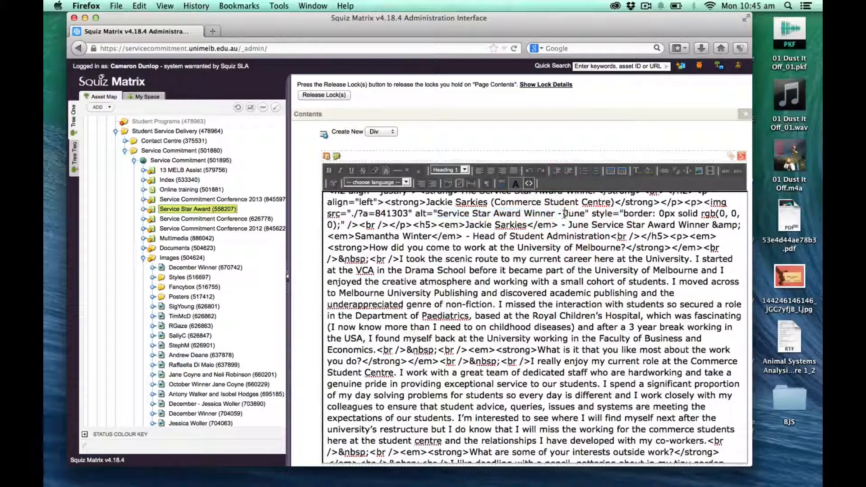
left_click(590, 214)
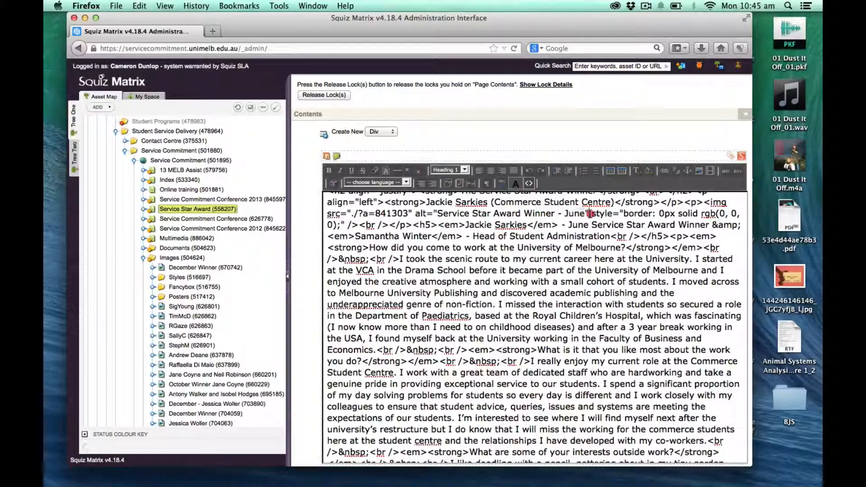
left_click_drag(592, 214, 680, 214)
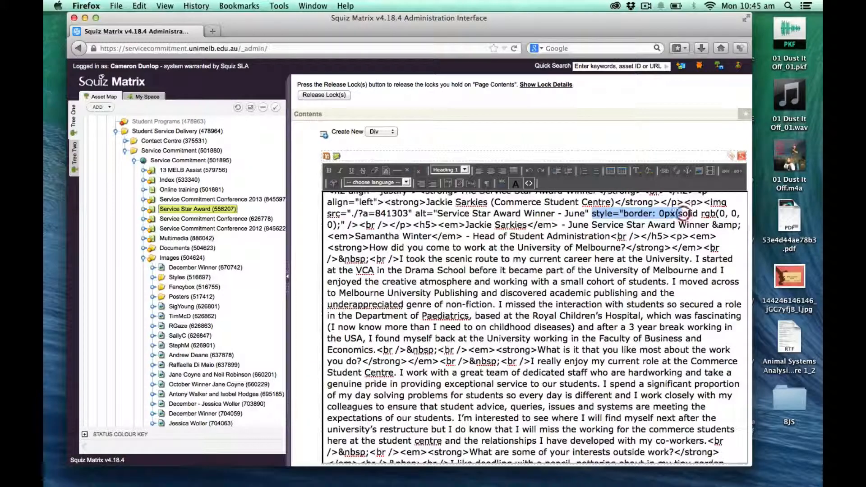
left_click(521, 214)
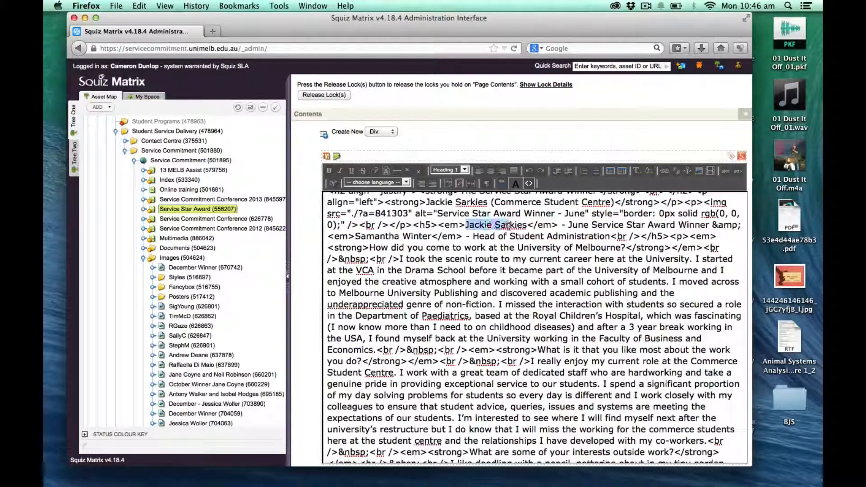
Review the parts of the source to replace each month: winner's name, image alt text and the caption with names and position.
left_click(475, 226)
scroll(476, 227, "up", 1)
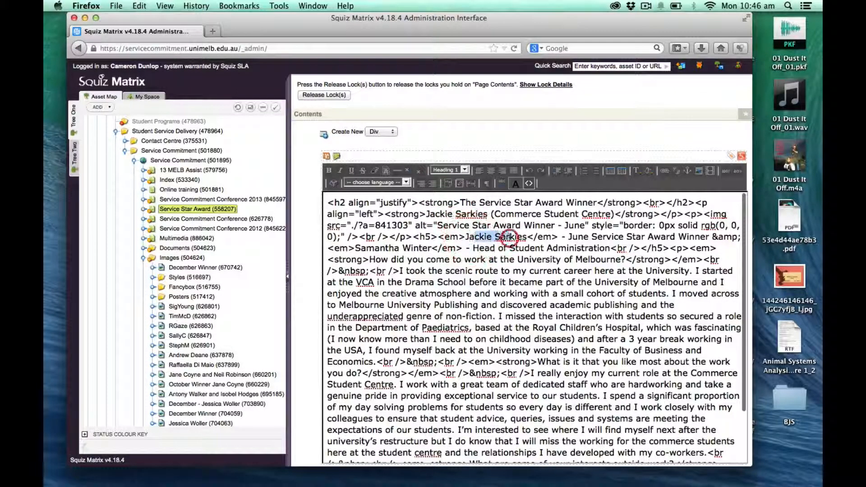
scroll(451, 225, "up", 1)
scroll(452, 226, "down", 1)
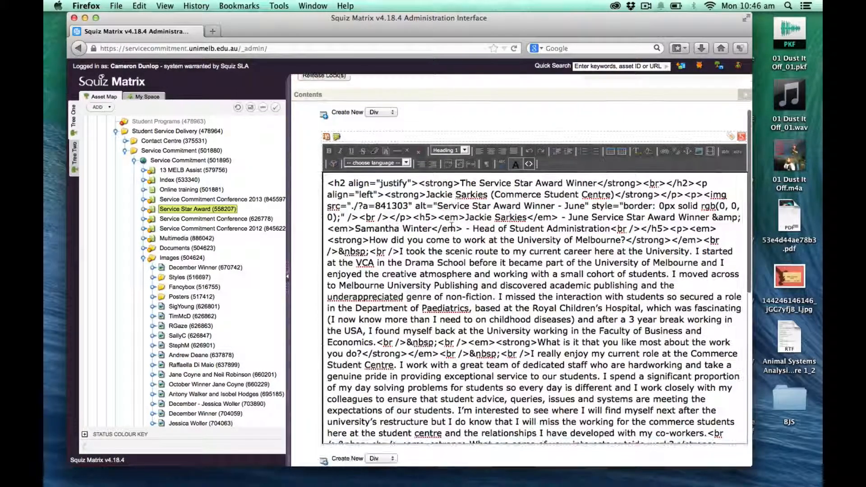
left_click_drag(392, 184, 508, 184)
left_click_drag(426, 195, 520, 195)
left_click_drag(412, 207, 461, 207)
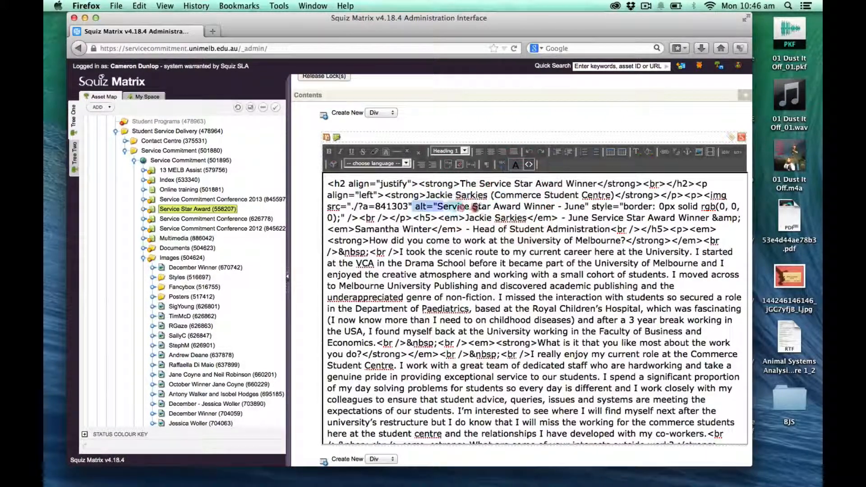
scroll(516, 218, "down", 2)
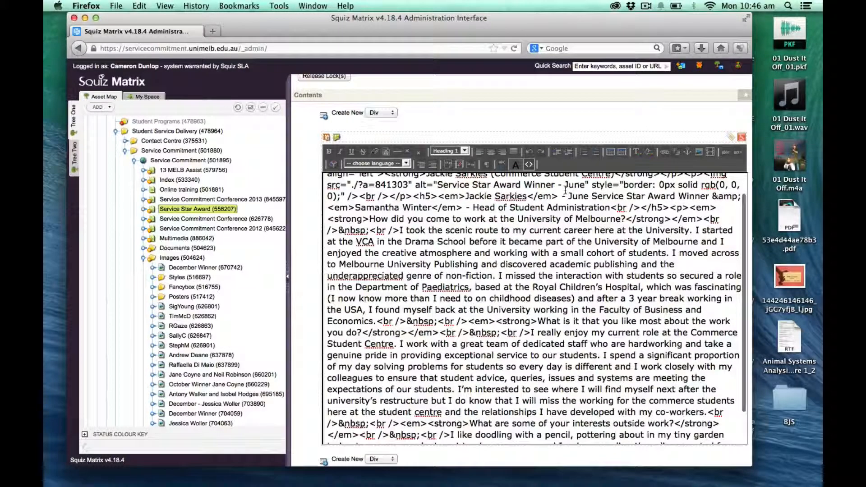
left_click_drag(565, 197, 565, 206)
left_click(526, 206)
left_click_drag(491, 208, 537, 207)
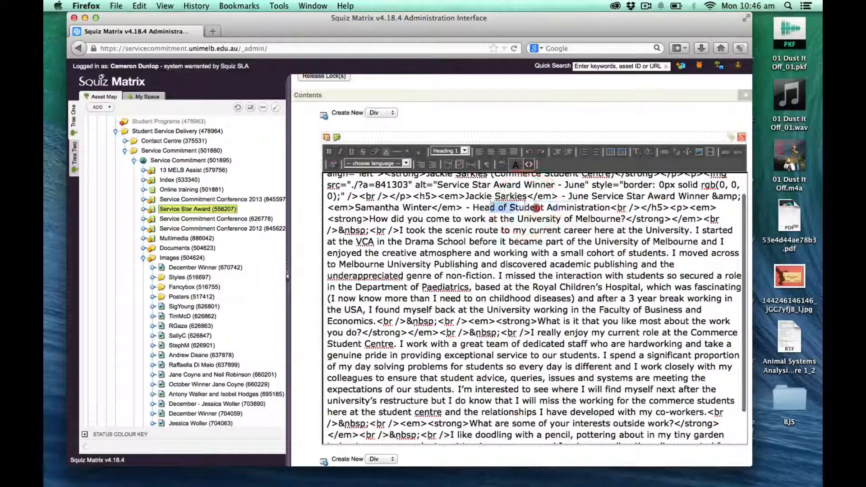
left_click(536, 208)
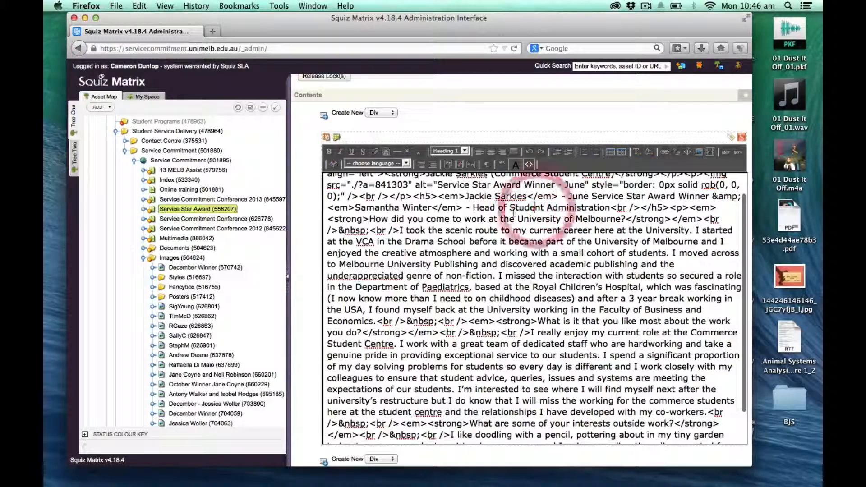
Examine the first interview question and remove, then restore, the final "g" of its opening strong tag.
left_click(609, 218)
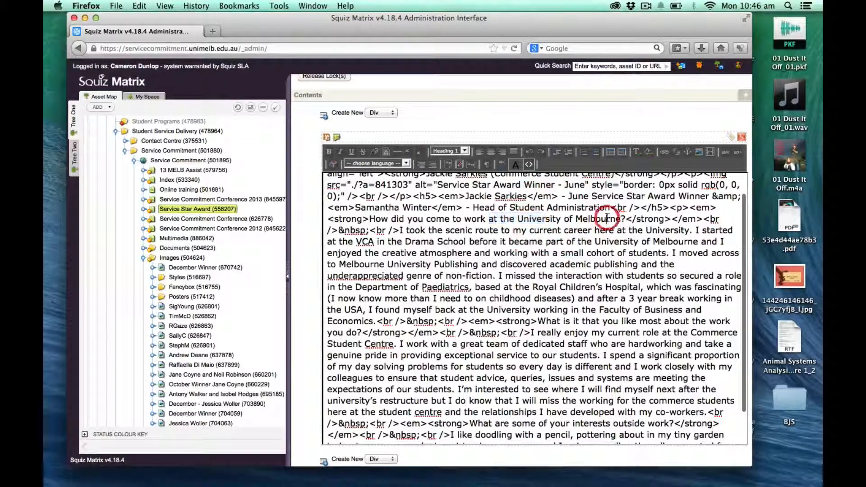
left_click_drag(542, 218, 484, 219)
left_click(450, 219)
left_click_drag(369, 219, 398, 218)
left_click(364, 219)
key("BackSpace")
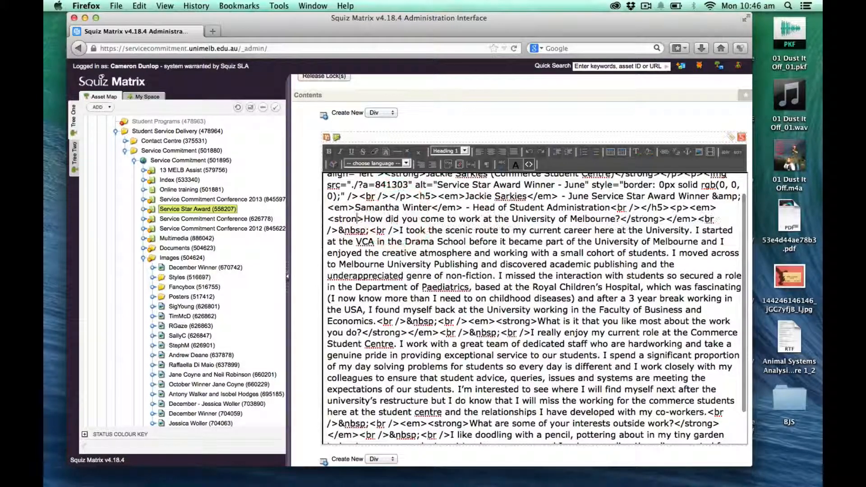
type("g")
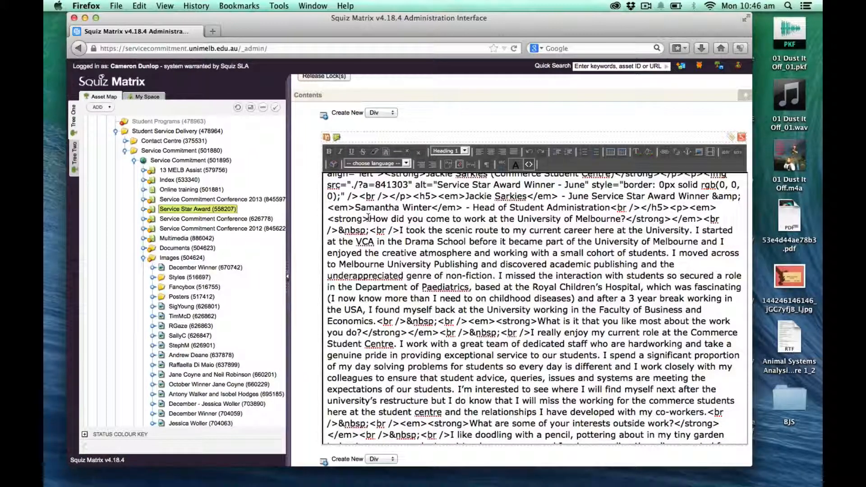
Look through the remaining interview source and the Service Star Award nomination block at the end of the page.
scroll(424, 262, "down", 3)
left_click_drag(387, 219, 580, 361)
left_click(504, 368)
scroll(504, 369, "down", 5)
scroll(505, 368, "up", 7)
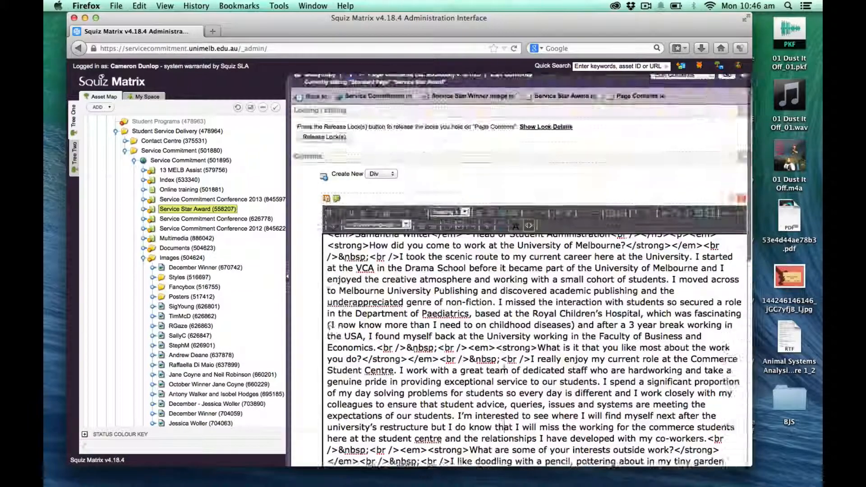
scroll(505, 370, "down", 10)
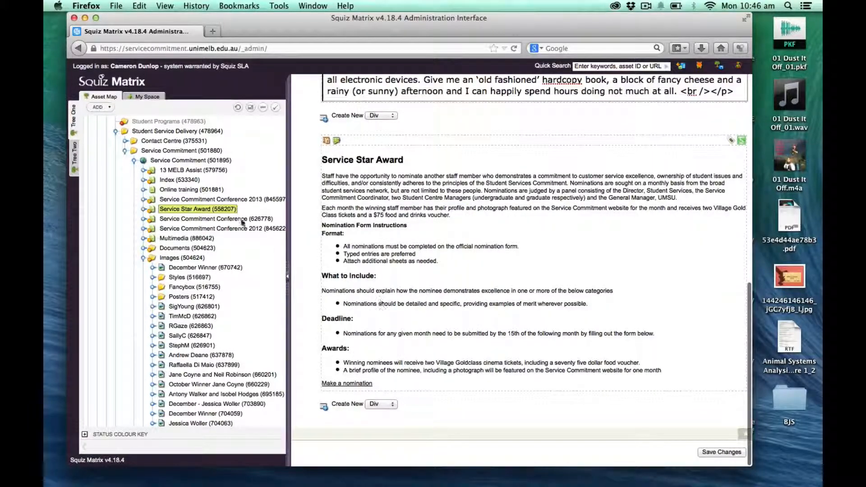
Open servicecommitment.unimelb.edu.au in a new tab and view the live Service Star Award page through the June winner banner.
left_click(212, 32)
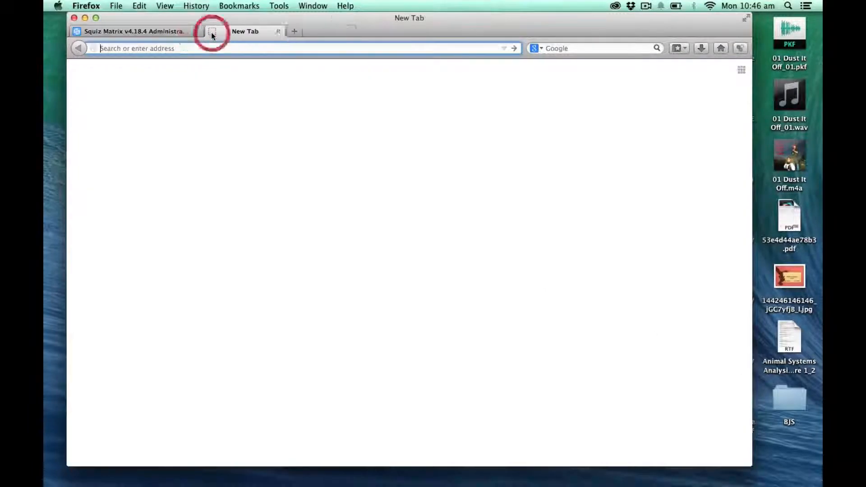
type("servicecommitment.unimelb.edu.au/")
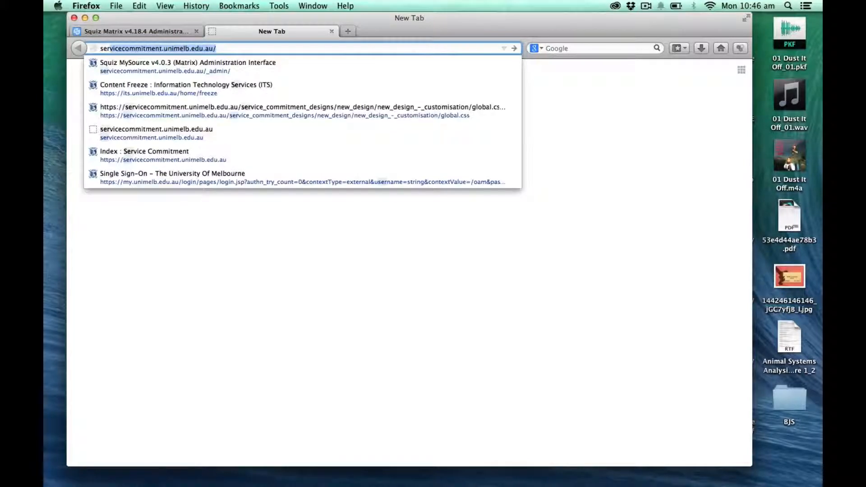
key("Return")
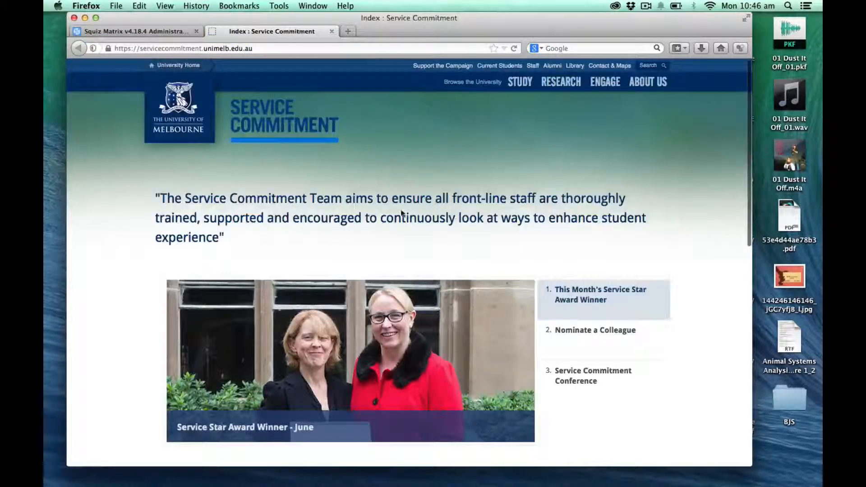
scroll(120, 282, "down", 5)
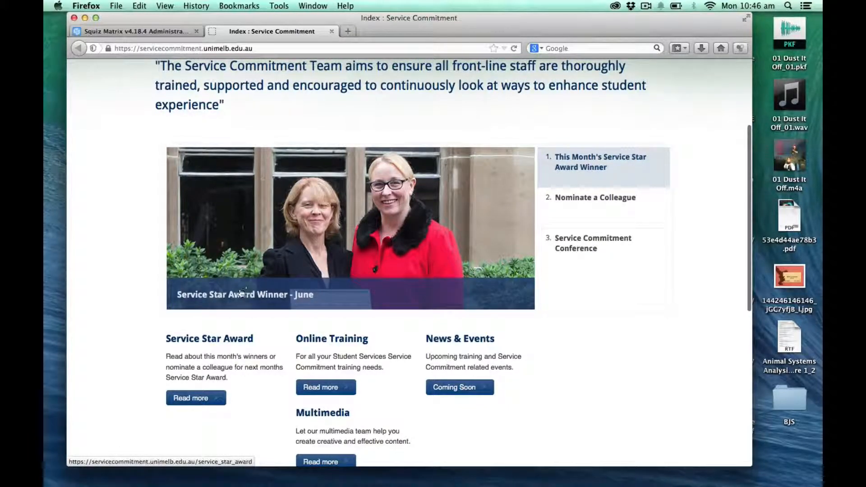
left_click(300, 227)
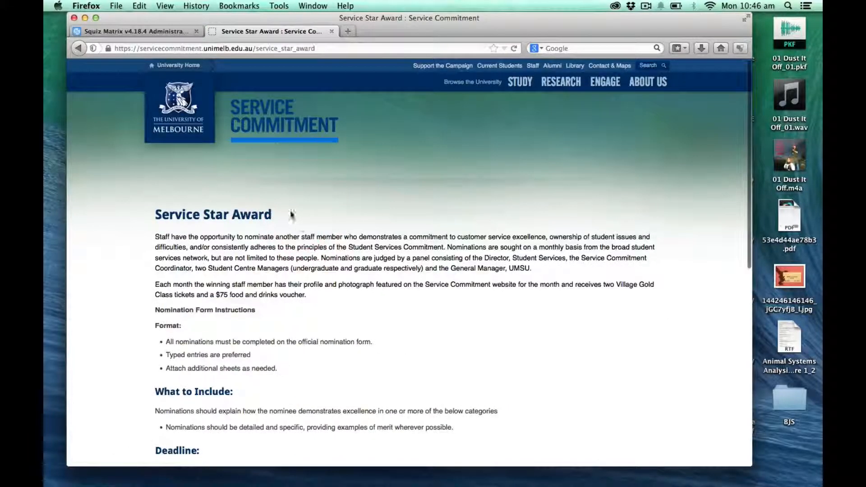
scroll(289, 212, "down", 12)
scroll(283, 201, "up", 10)
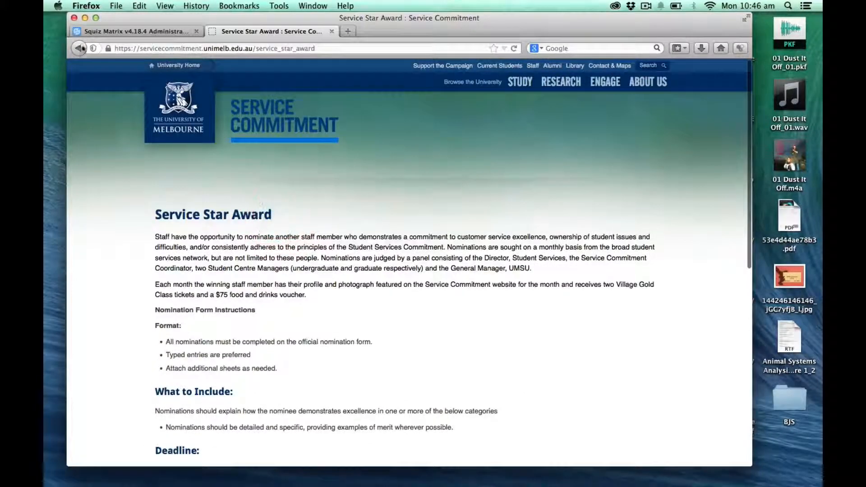
Return to the Service Commitment home page, reload it and reopen the Service Star Award page from the winner banner.
left_click(79, 48)
left_click(144, 32)
left_click(271, 31)
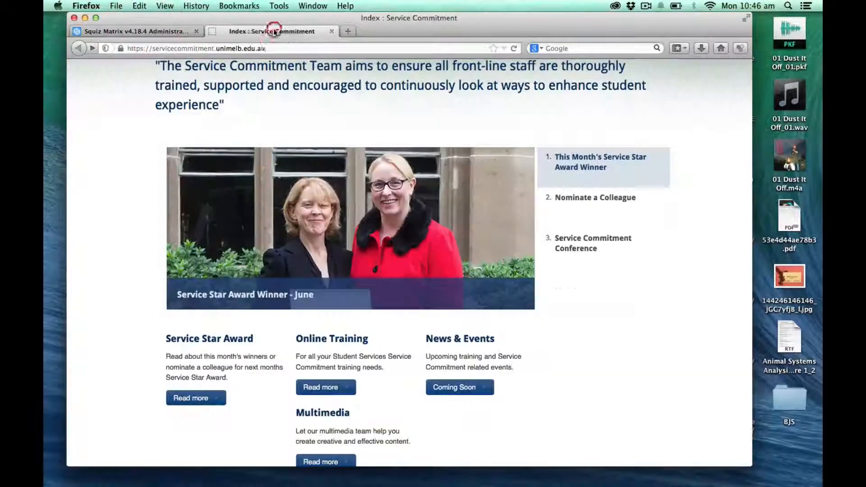
left_click(273, 48)
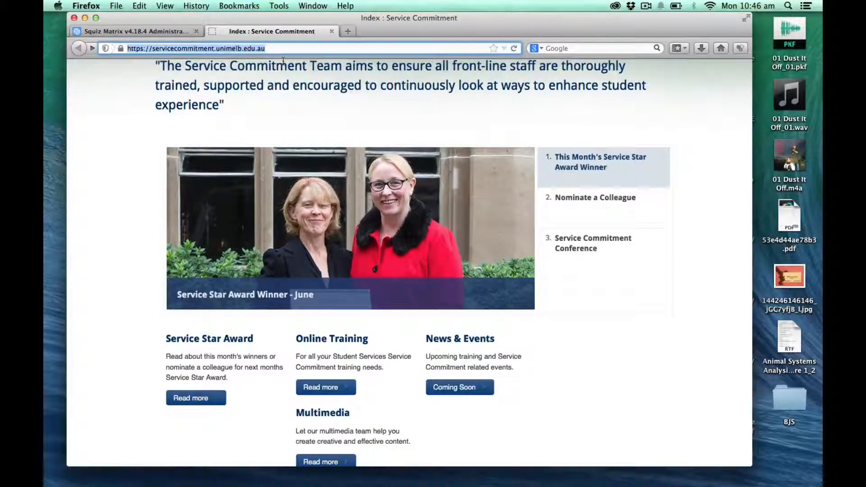
key("Return")
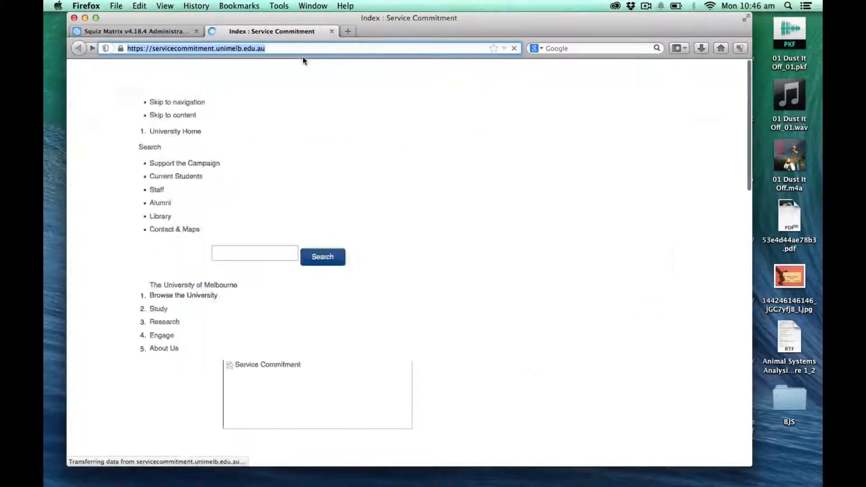
left_click(269, 374)
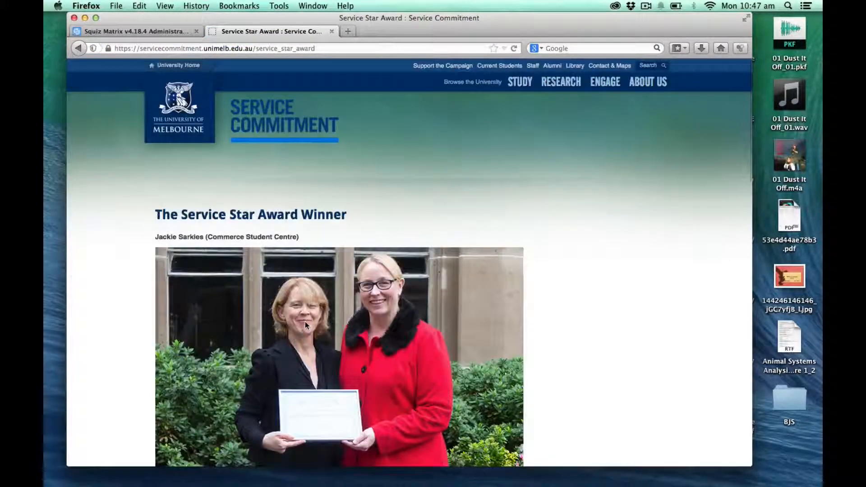
Check the published winner's name, photo, caption, interview answers and nomination section on the live Service Star Award page.
scroll(305, 324, "down", 10)
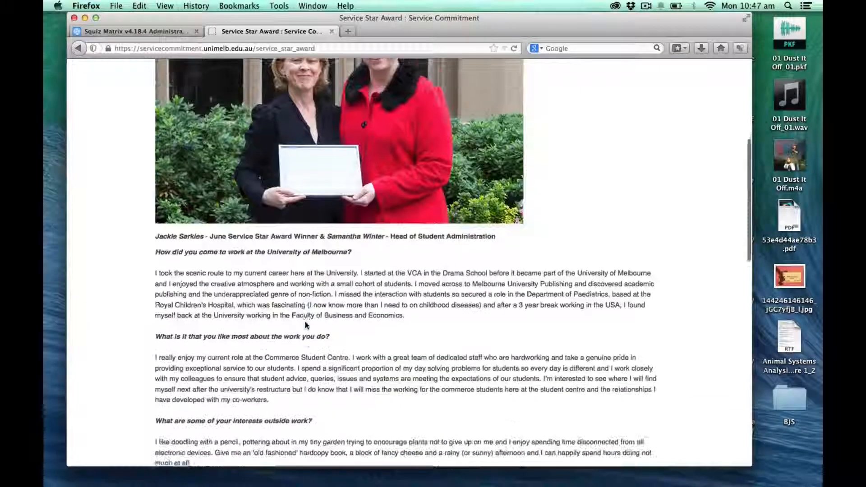
scroll(306, 322, "up", 6)
scroll(306, 321, "up", 3)
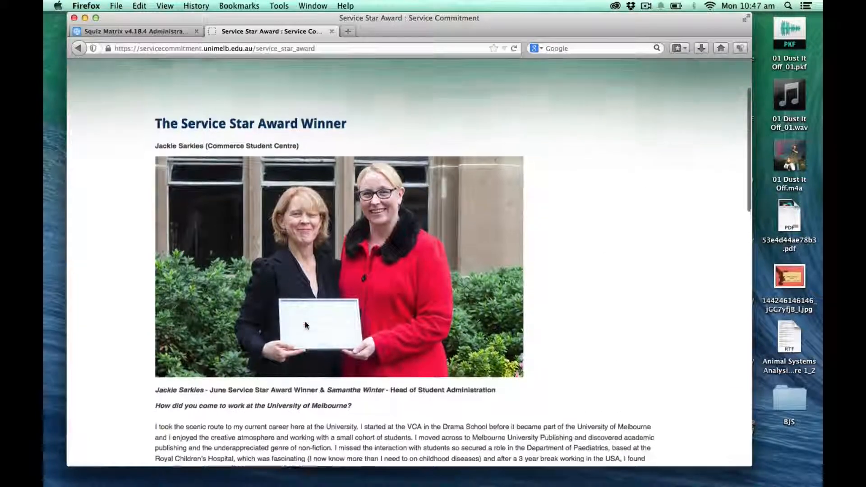
scroll(493, 314, "down", 1)
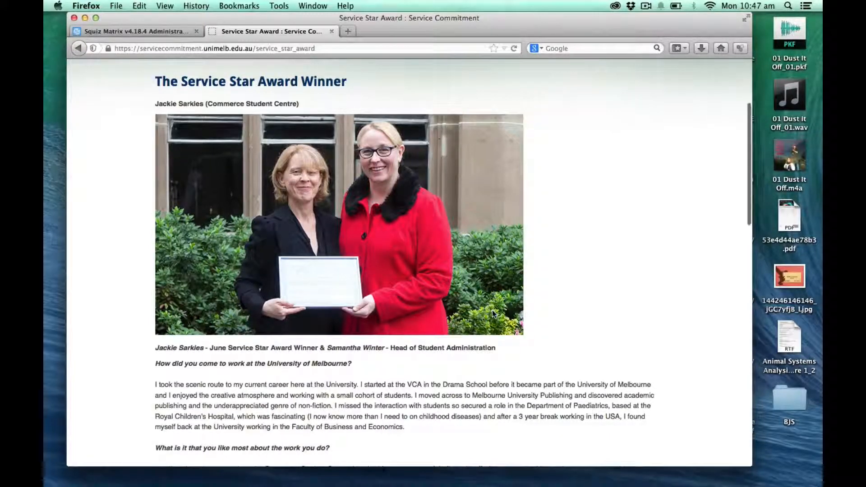
scroll(492, 310, "down", 1)
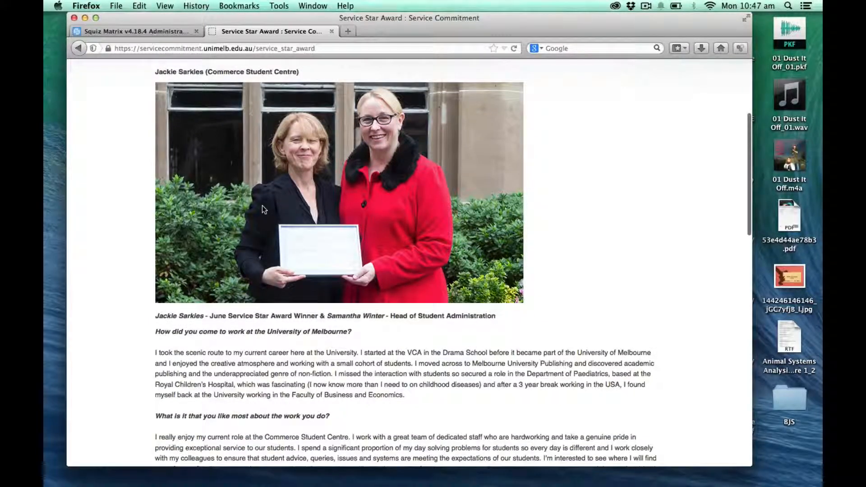
scroll(298, 296, "down", 3)
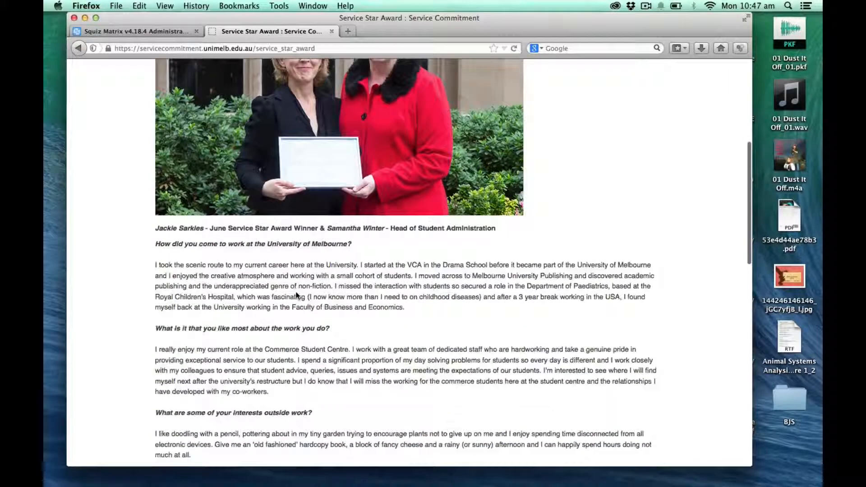
scroll(297, 296, "down", 10)
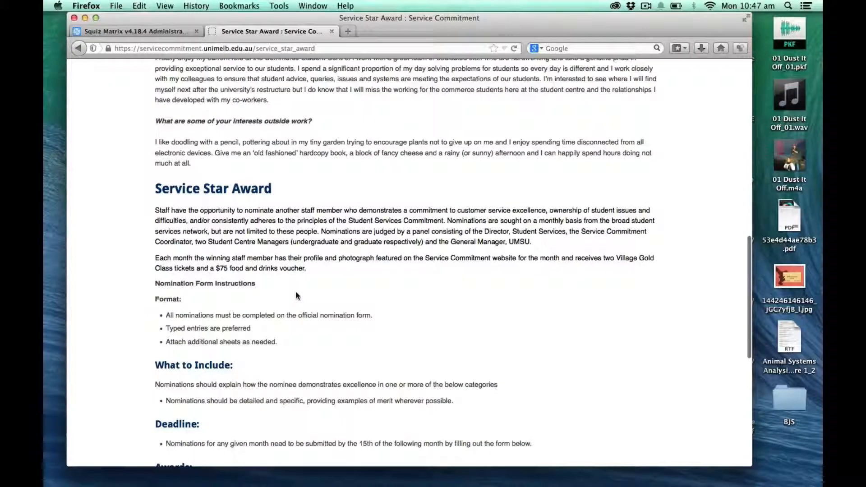
scroll(296, 296, "up", 15)
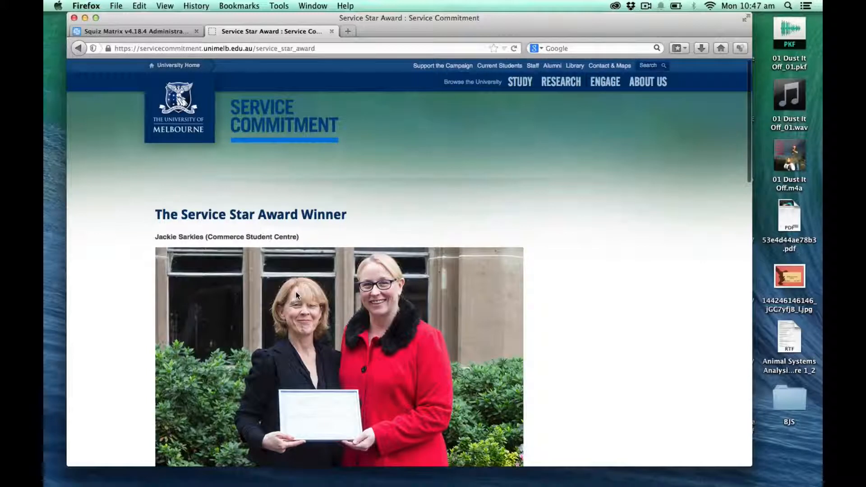
scroll(296, 295, "down", 3)
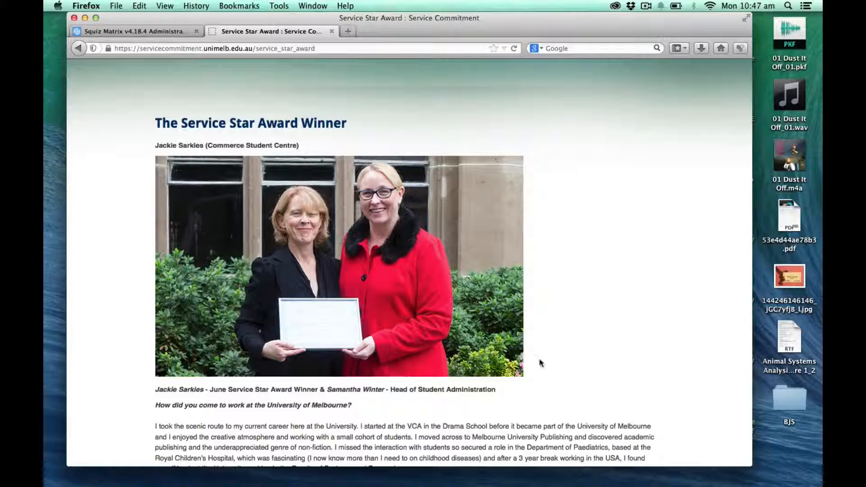
scroll(436, 371, "down", 4)
scroll(434, 369, "up", 4)
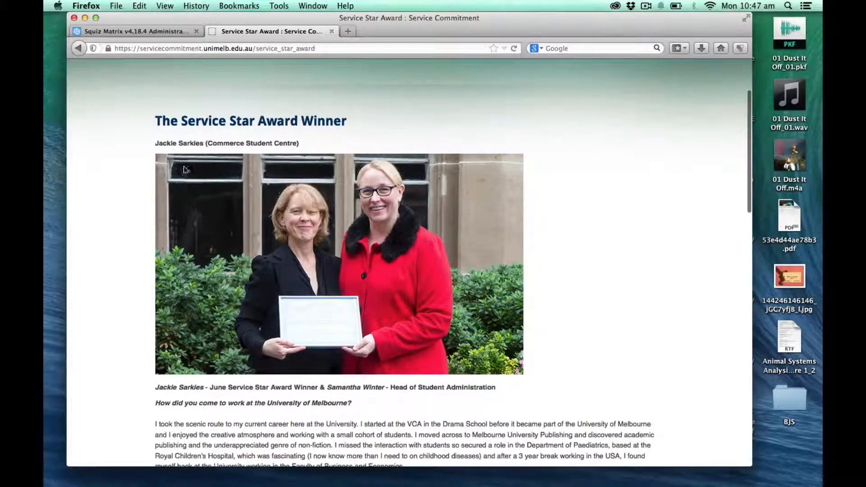
Load the Service Commitment home page in a separate tab while keeping the Service Star Award page open.
left_click(164, 32)
left_click(232, 30)
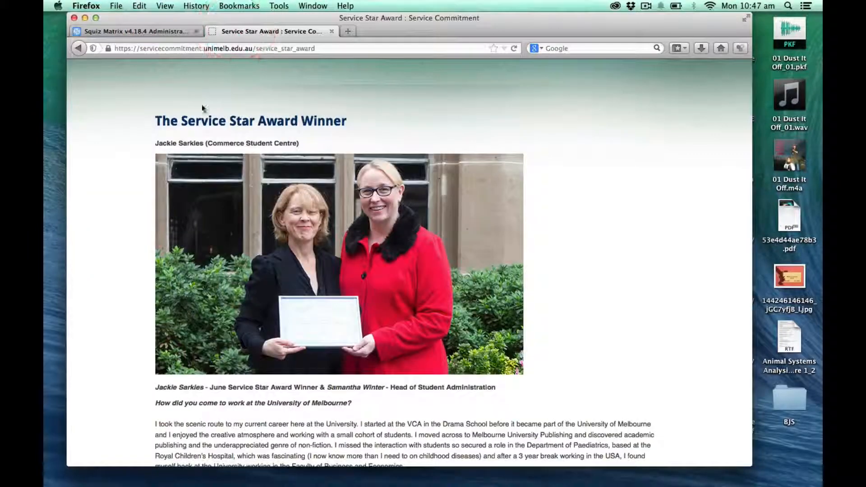
scroll(204, 114, "up", 4)
middle_click(204, 113)
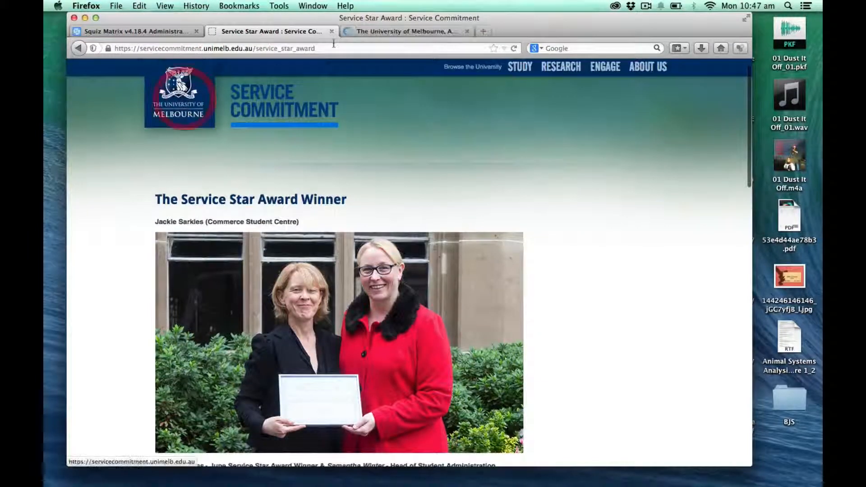
left_click(373, 31)
left_click(269, 47)
type("s")
key("Return")
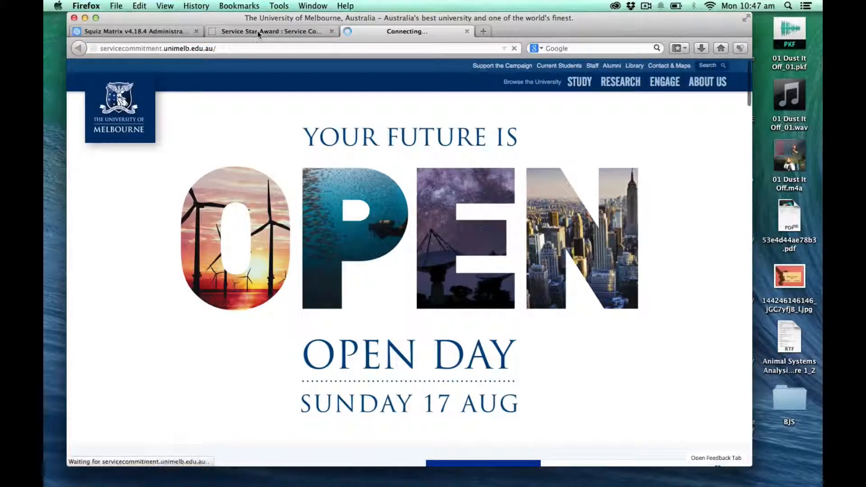
Compare the winner's photo on the Service Star Award page with the June winner banner on the home page.
left_click(262, 31)
scroll(349, 280, "down", 3)
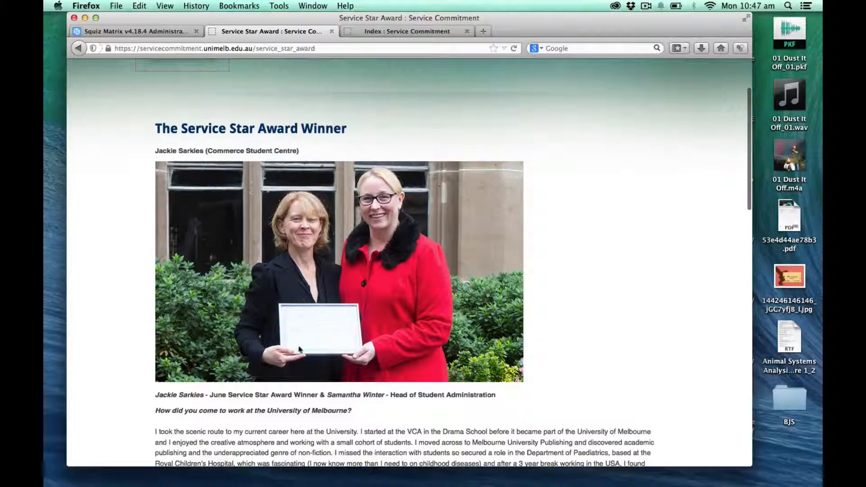
left_click(392, 31)
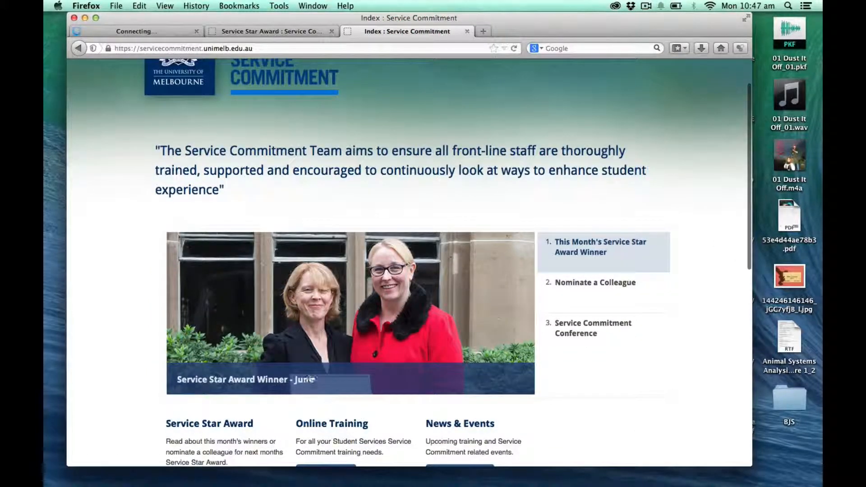
left_click(310, 31)
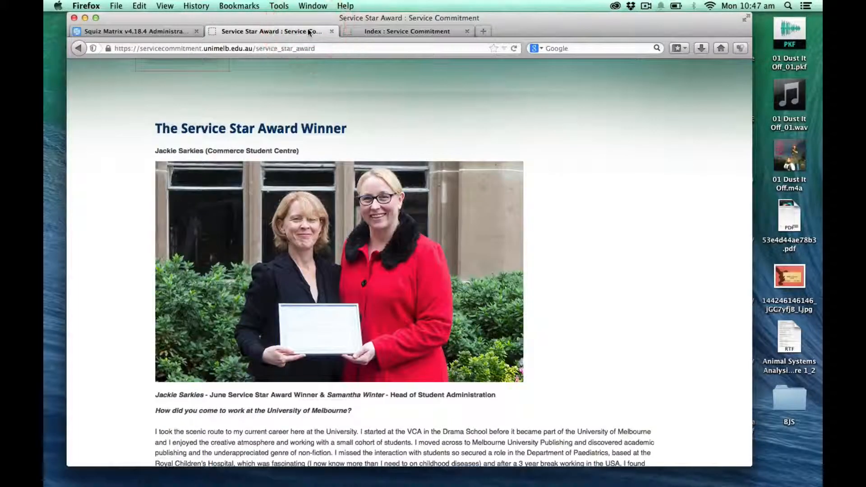
Review the winner's caption and interview answers on the award page, highlighting the text that makes up the monthly story.
scroll(319, 312, "down", 5)
scroll(319, 312, "down", 4)
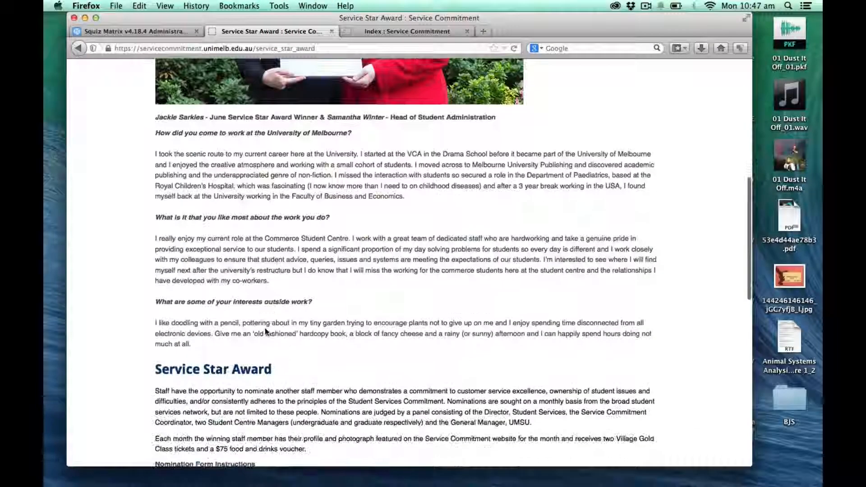
left_click_drag(260, 346, 215, 143)
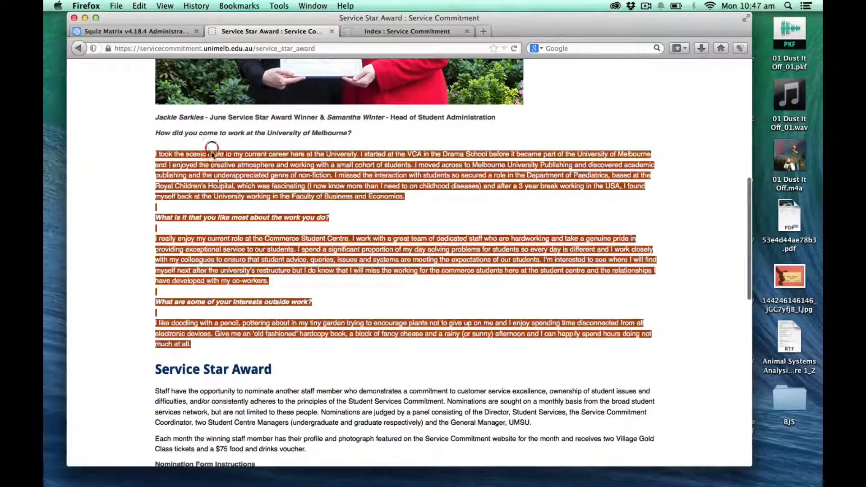
left_click(223, 207)
scroll(223, 207, "down", 13)
scroll(197, 255, "up", 15)
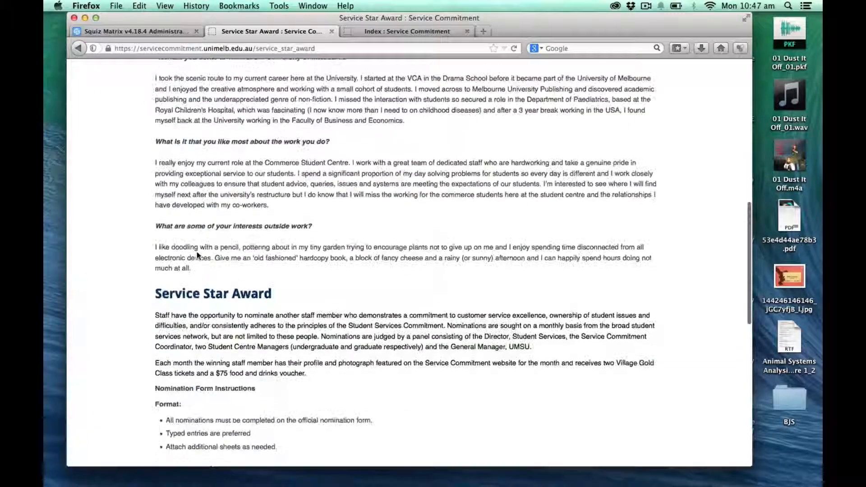
left_click_drag(267, 336, 153, 170)
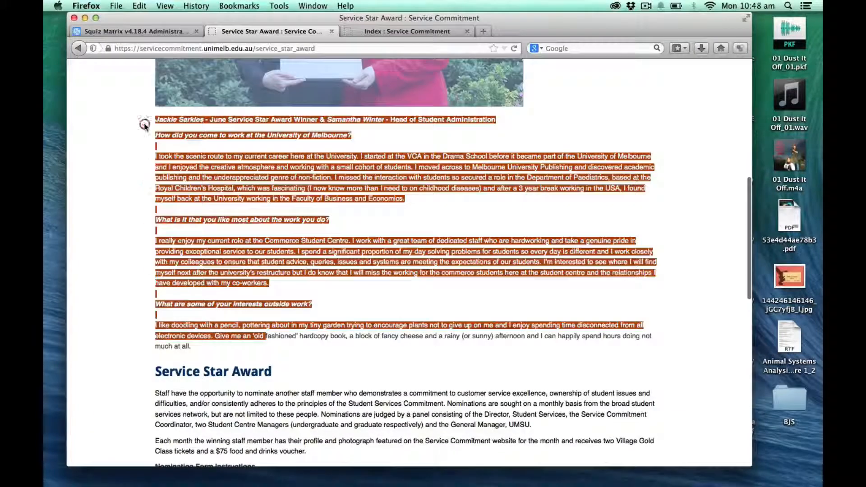
left_click(144, 123)
scroll(145, 122, "up", 9)
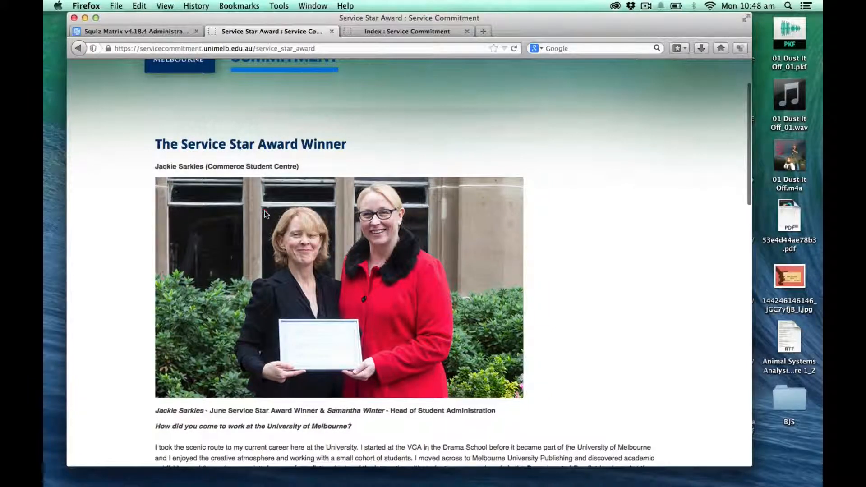
Check the winner banner and its month caption on the Service Commitment home page once more.
left_click(409, 30)
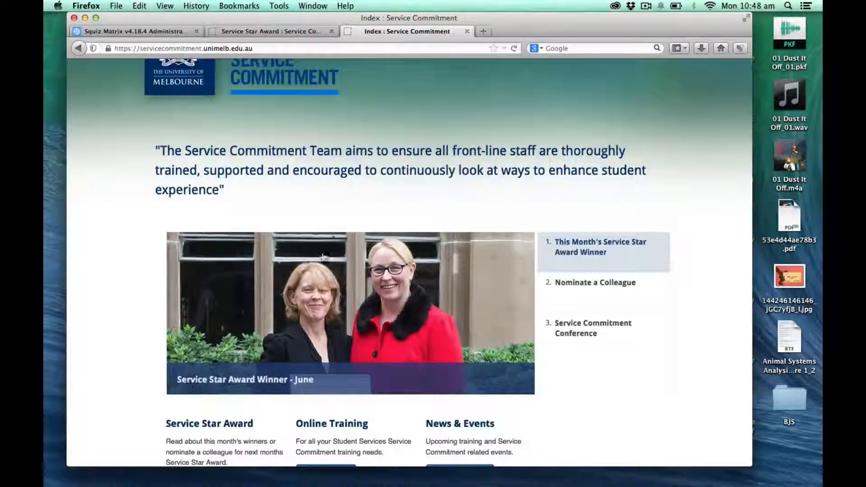
scroll(322, 256, "down", 1)
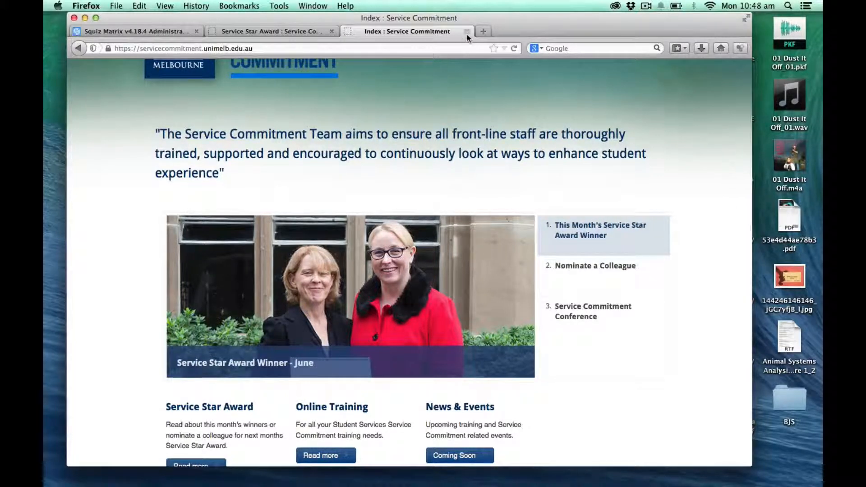
left_click(646, 6)
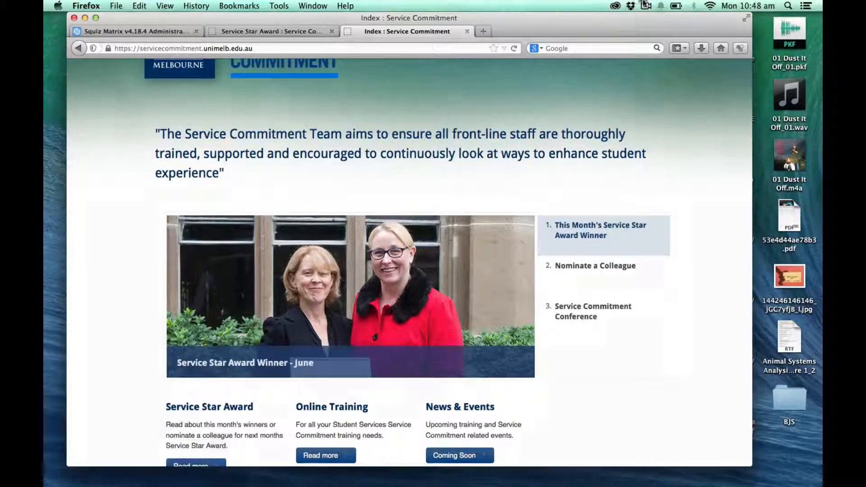